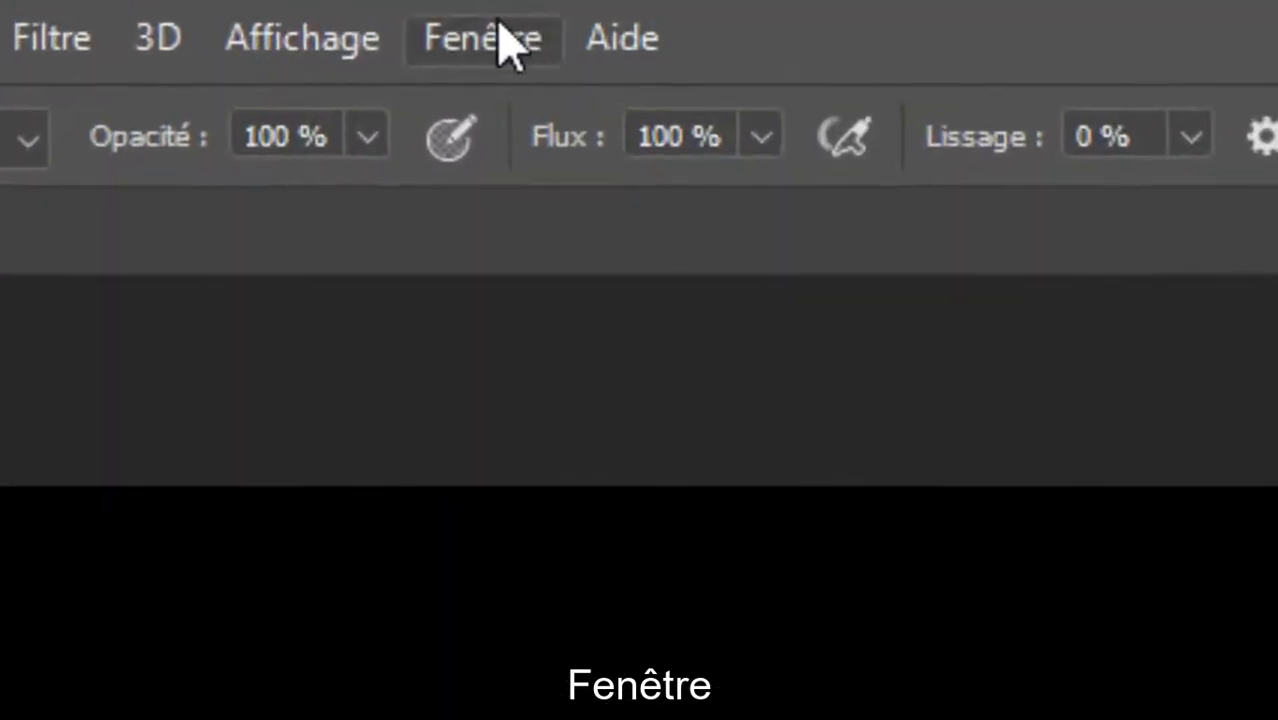
# Bring up the brush presets and examine the tip settings of the 886 px splash brush.
pyautogui.click(579, 14)
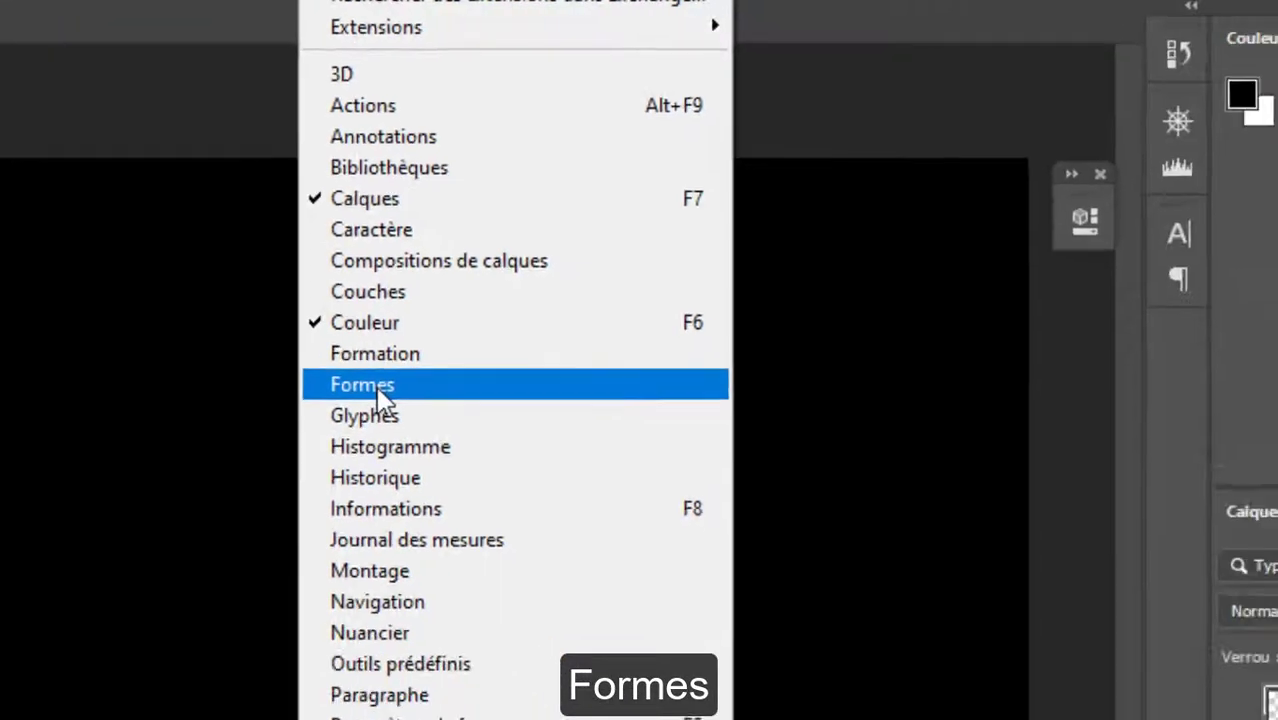
pyautogui.click(495, 518)
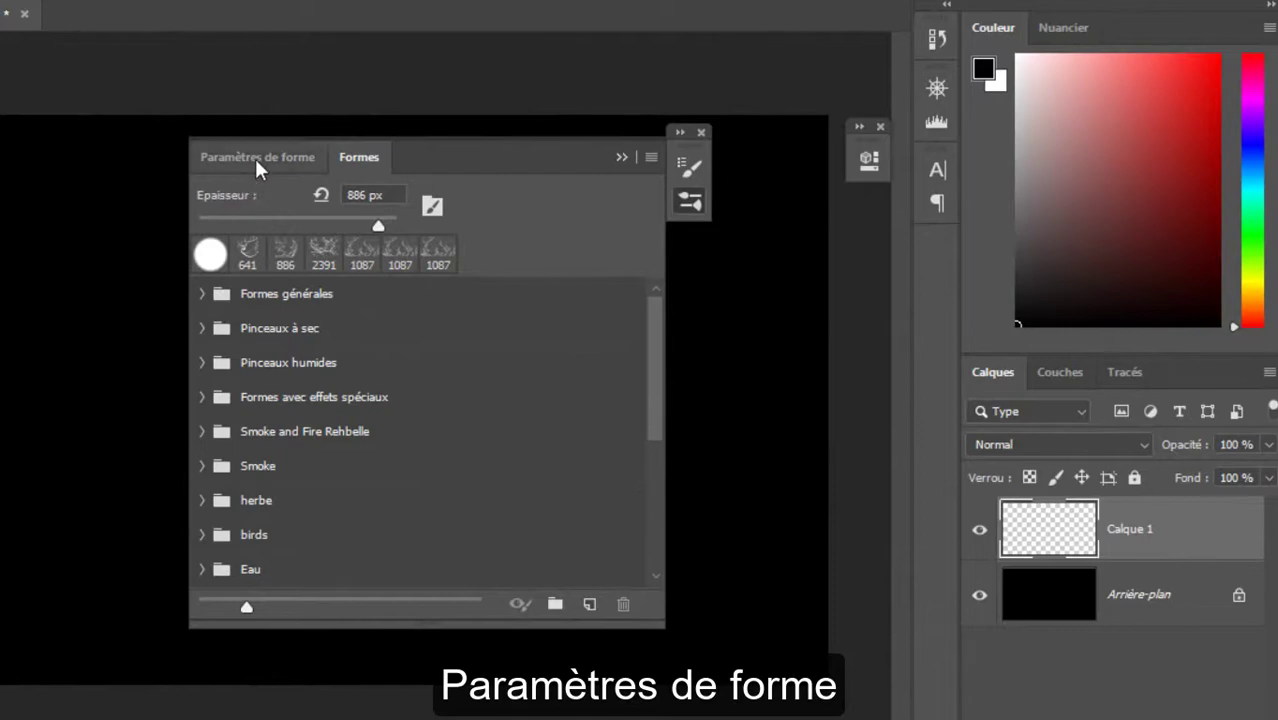
pyautogui.click(280, 160)
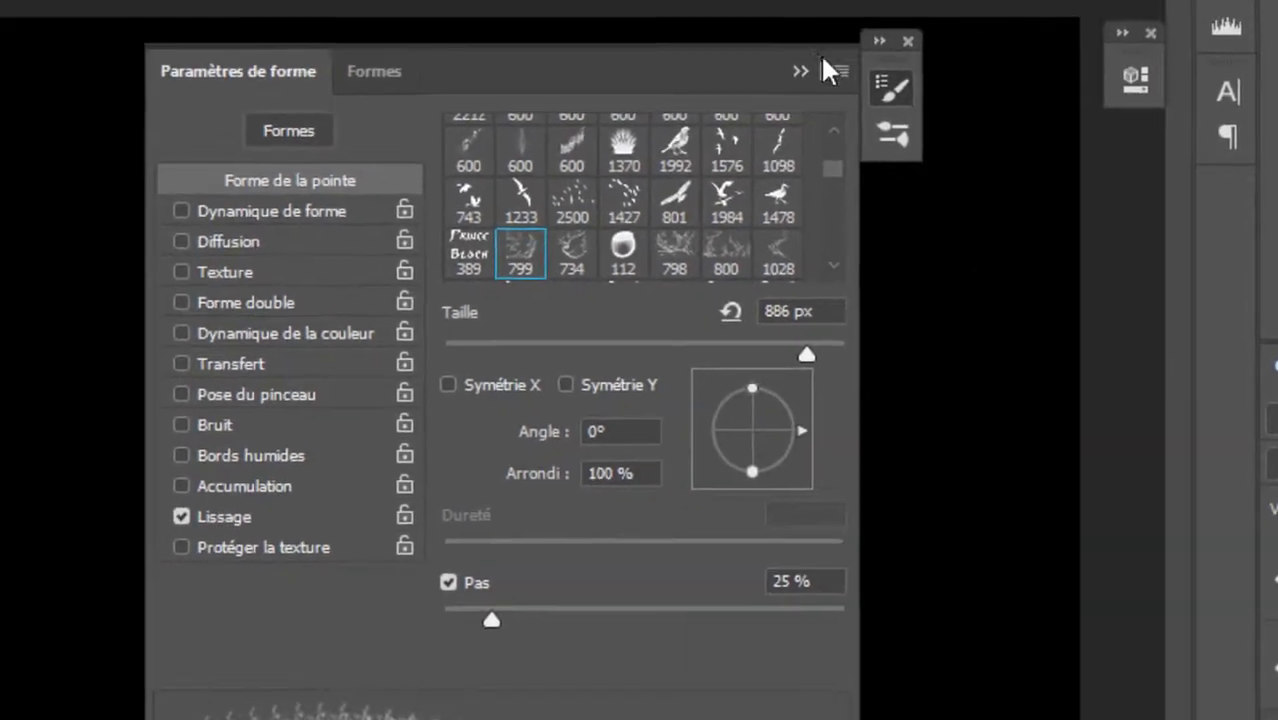
pyautogui.click(802, 70)
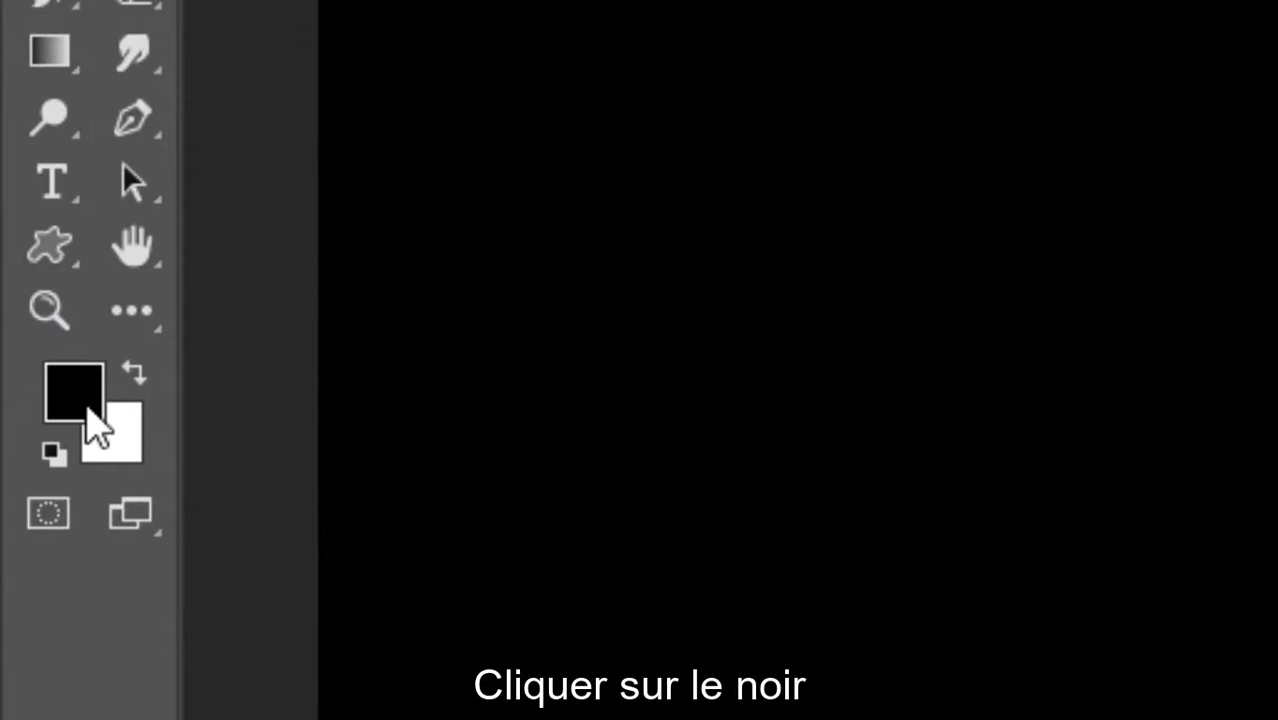
# Set the foreground colour to 5586df.
pyautogui.click(86, 408)
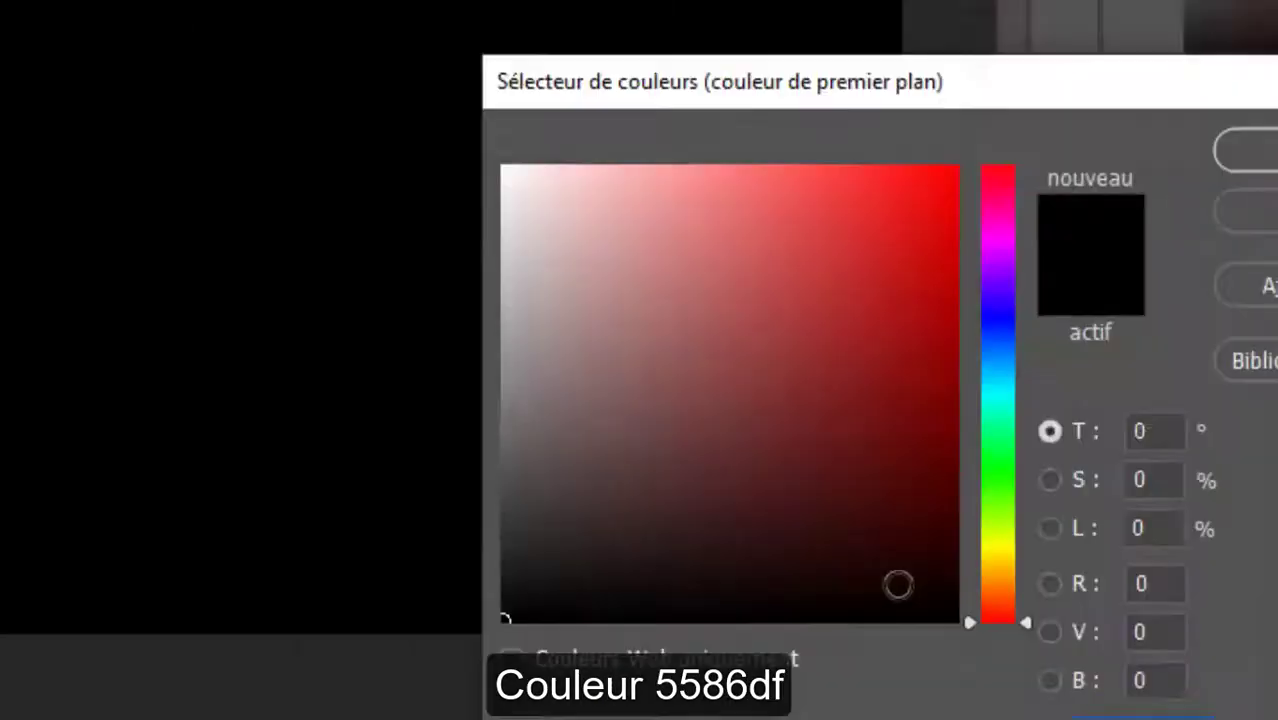
pyautogui.click(934, 678)
pyautogui.write('5586')
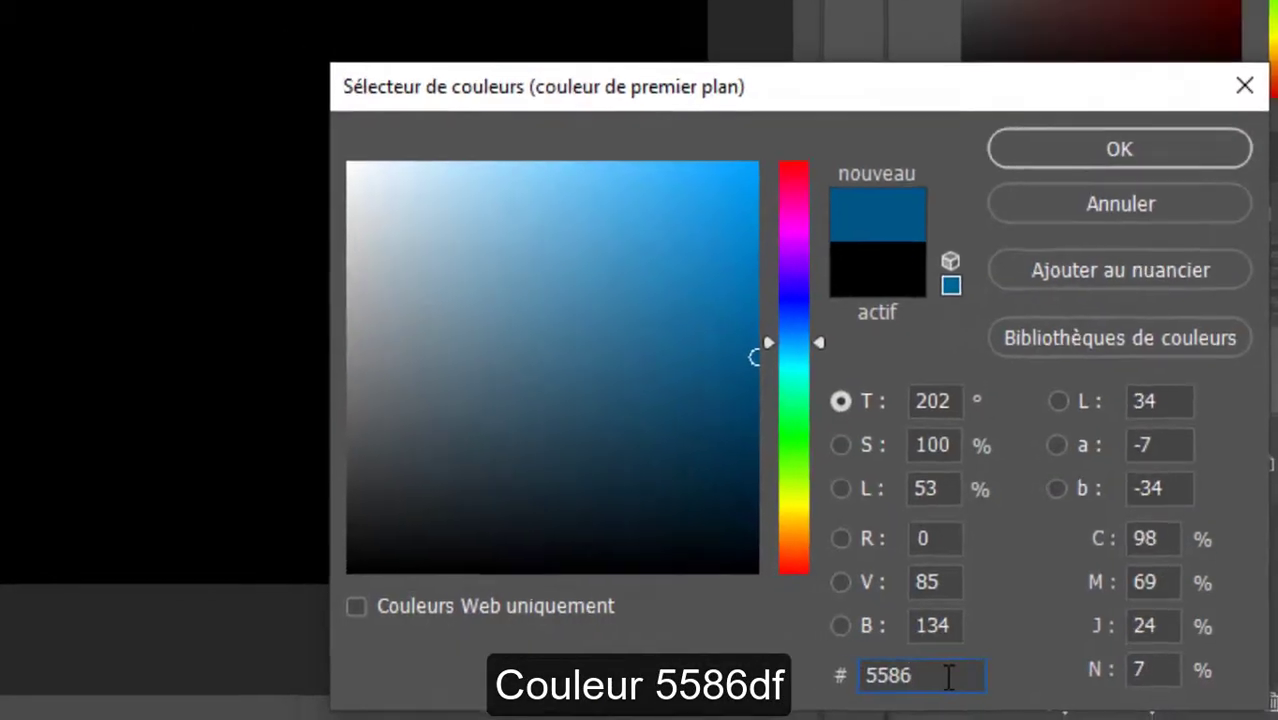
pyautogui.write('df')
pyautogui.click(1149, 123)
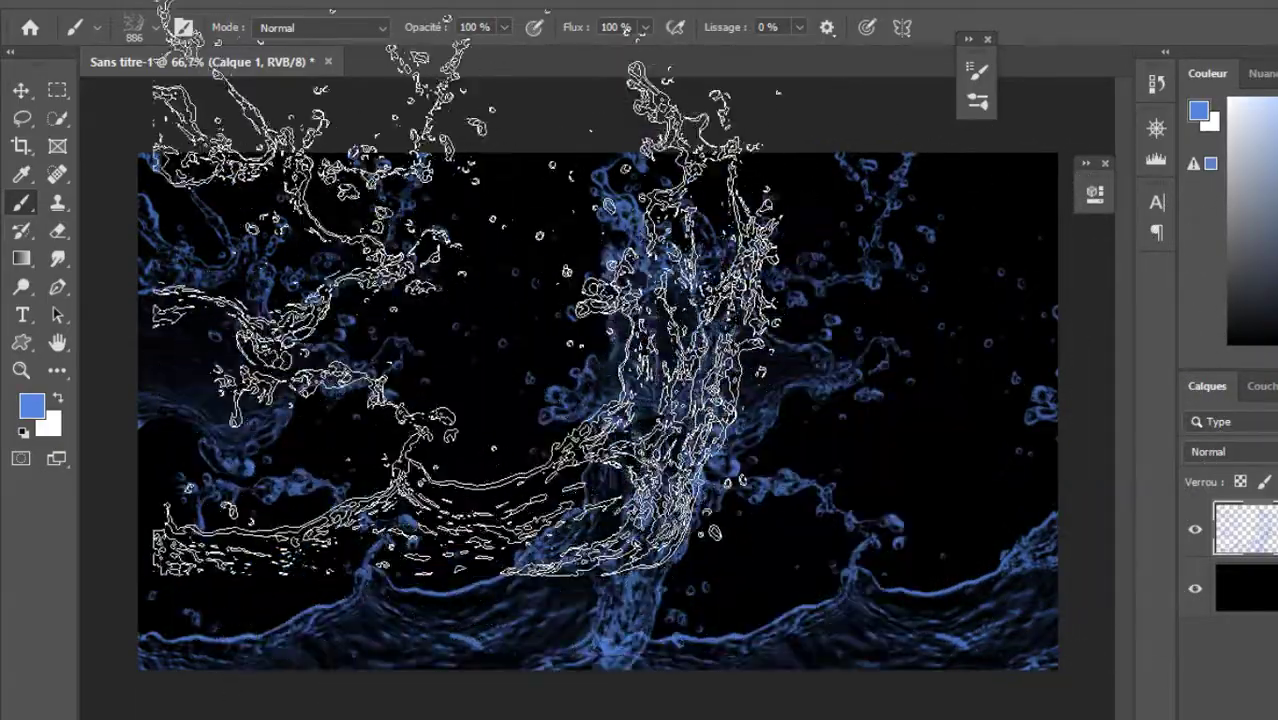
# Stamp the 641 px splash brush, with its tip angled at -90°, once left of the canvas centre and once at the right edge.
pyautogui.click(157, 30)
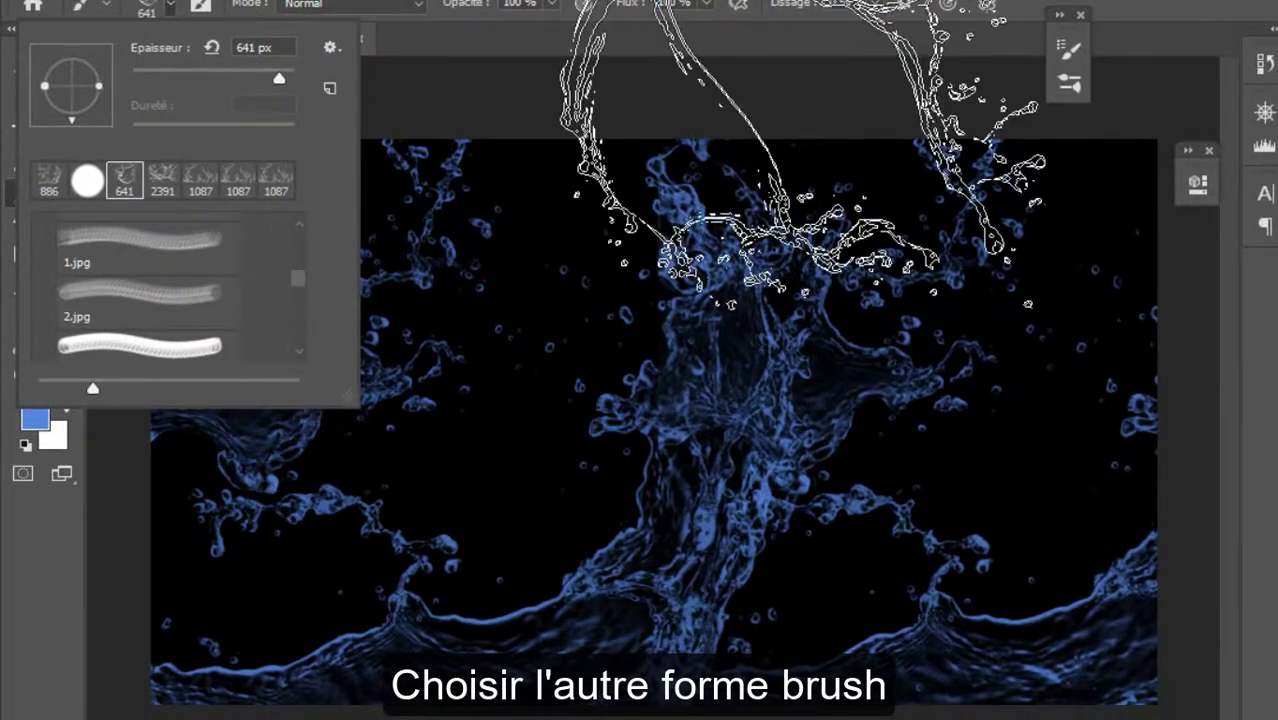
pyautogui.click(1072, 83)
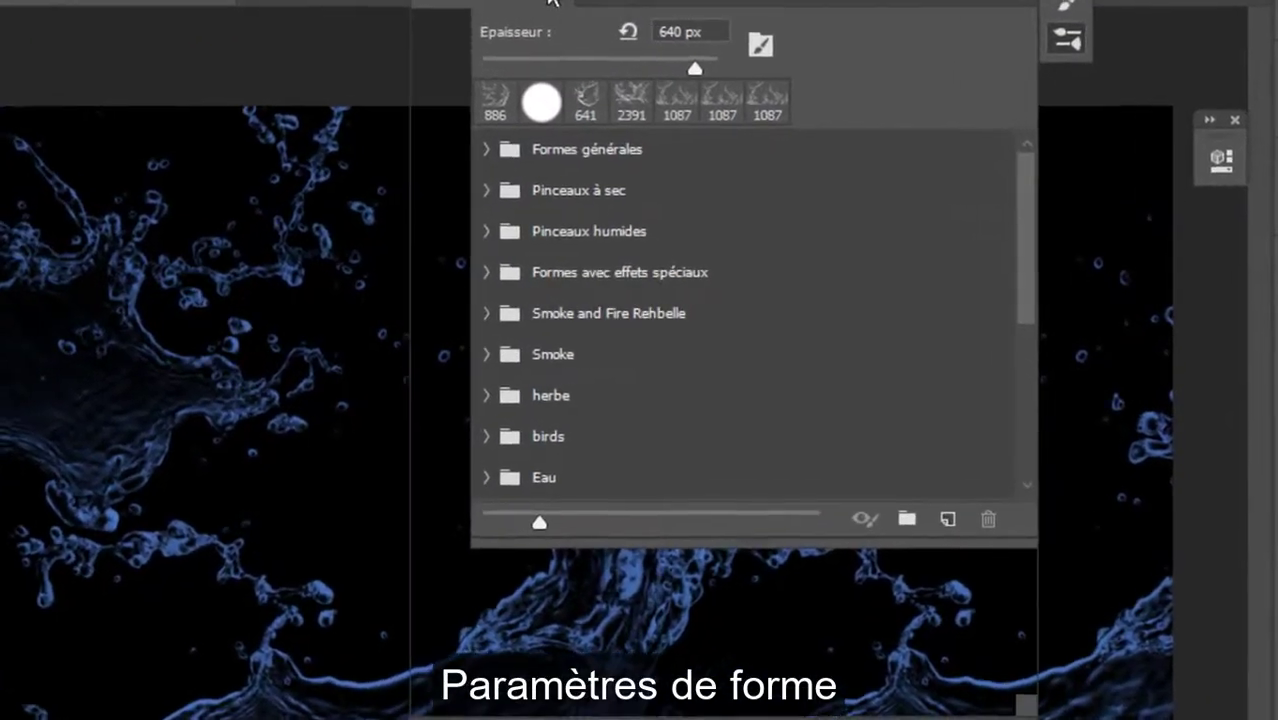
pyautogui.click(615, 24)
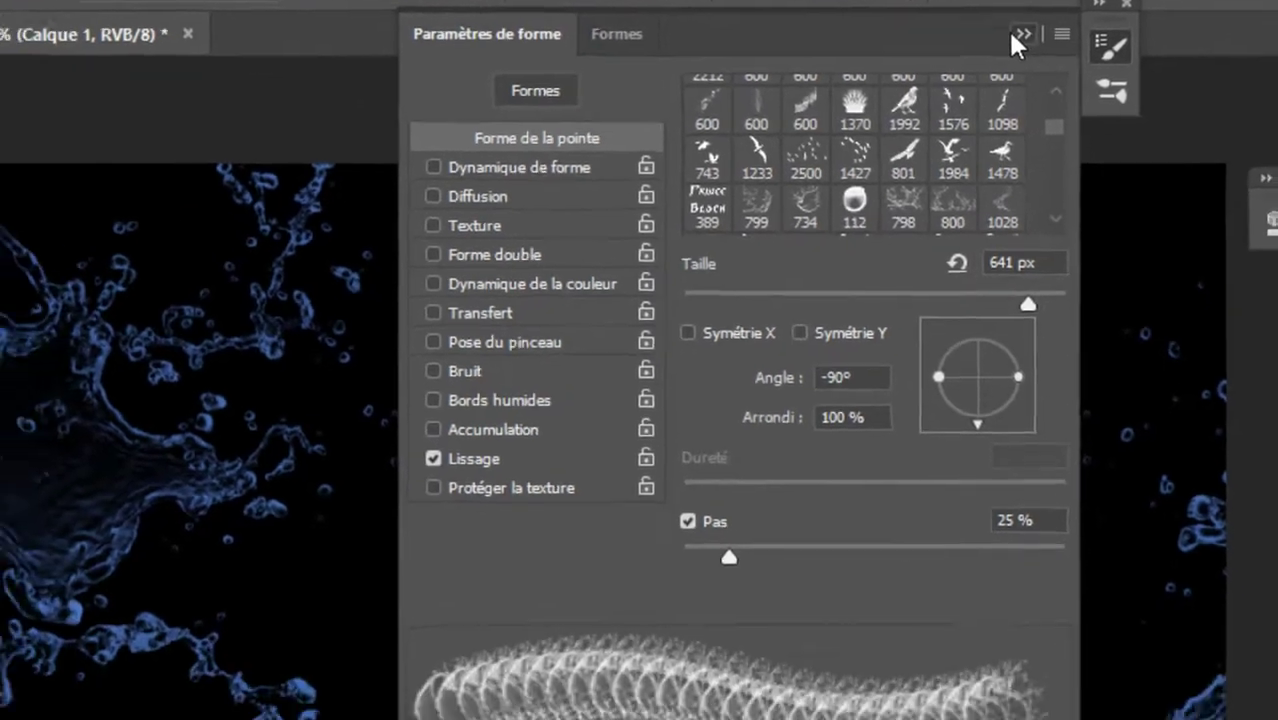
pyautogui.click(1026, 83)
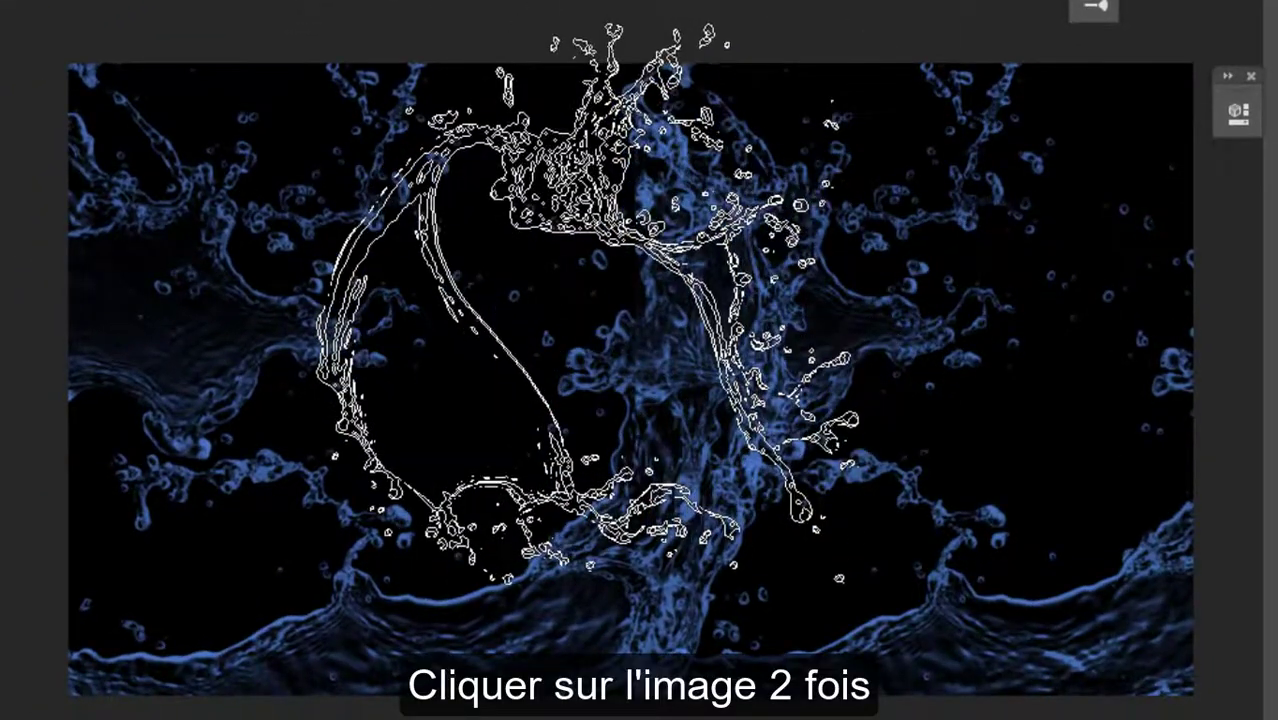
pyautogui.click(588, 300)
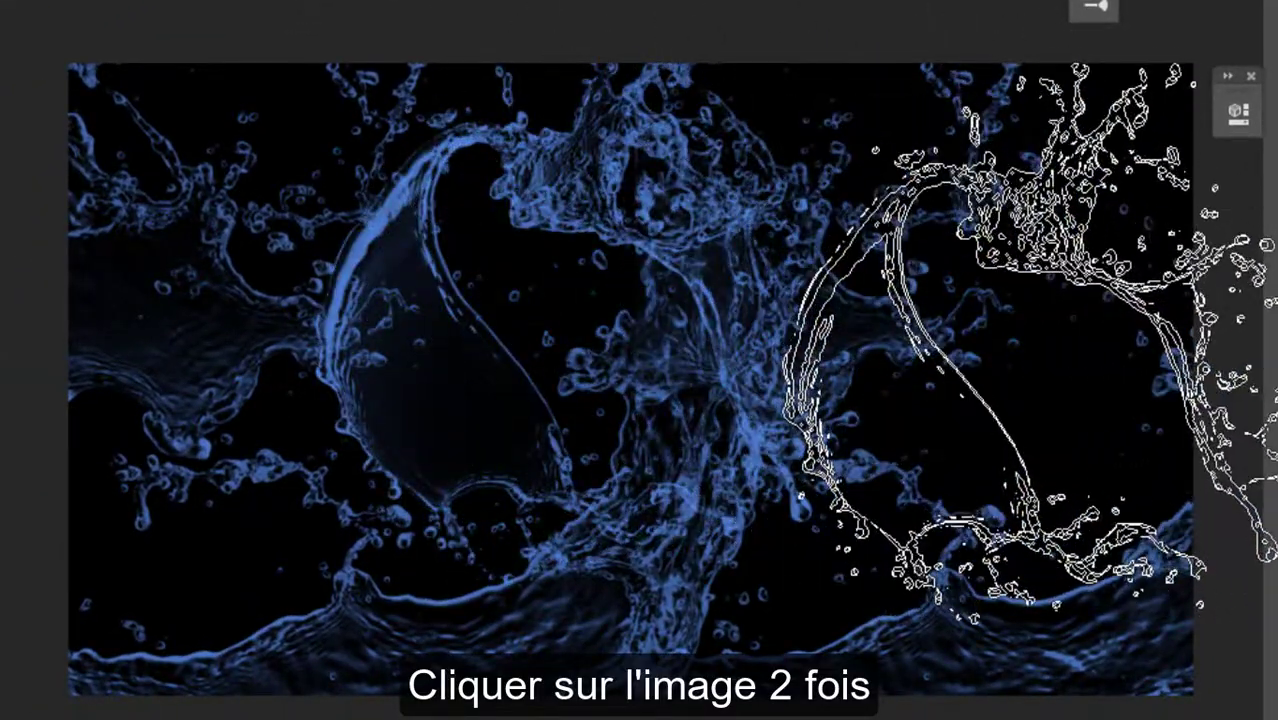
pyautogui.click(1180, 290)
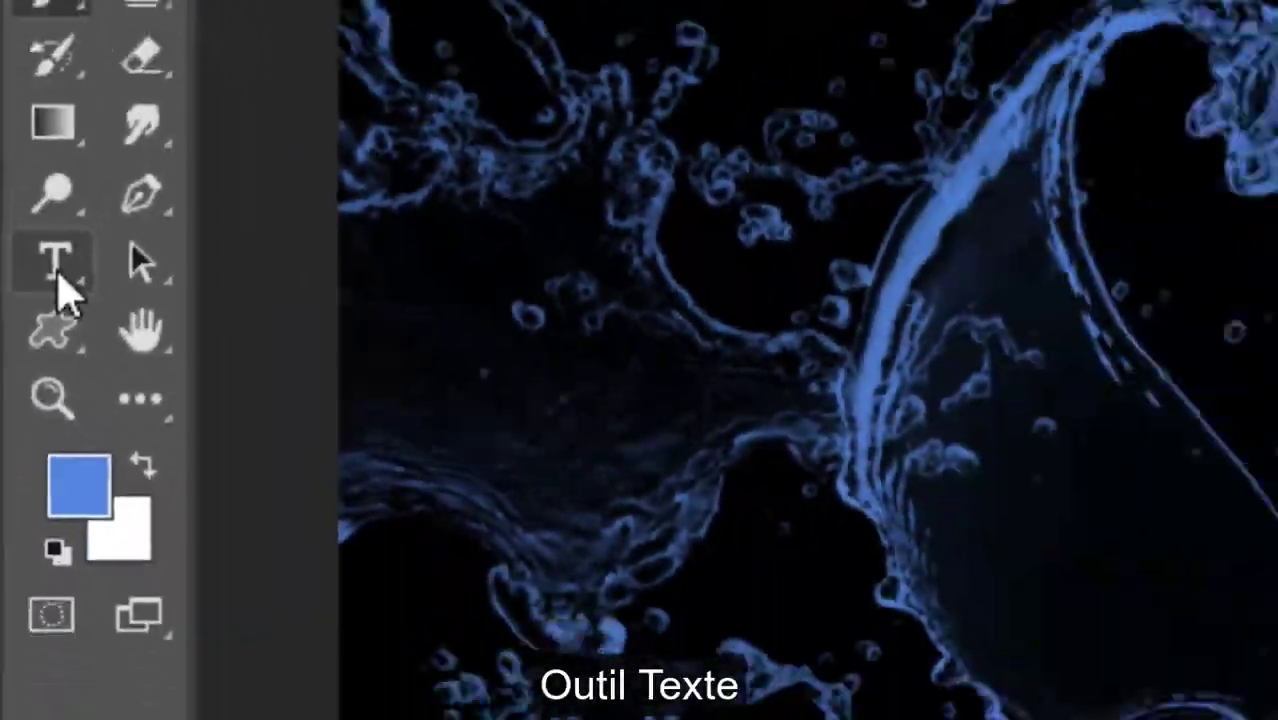
# Start a horizontal text line on the left part of the canvas and set the text colour to bdbec2.
pyautogui.click(57, 270)
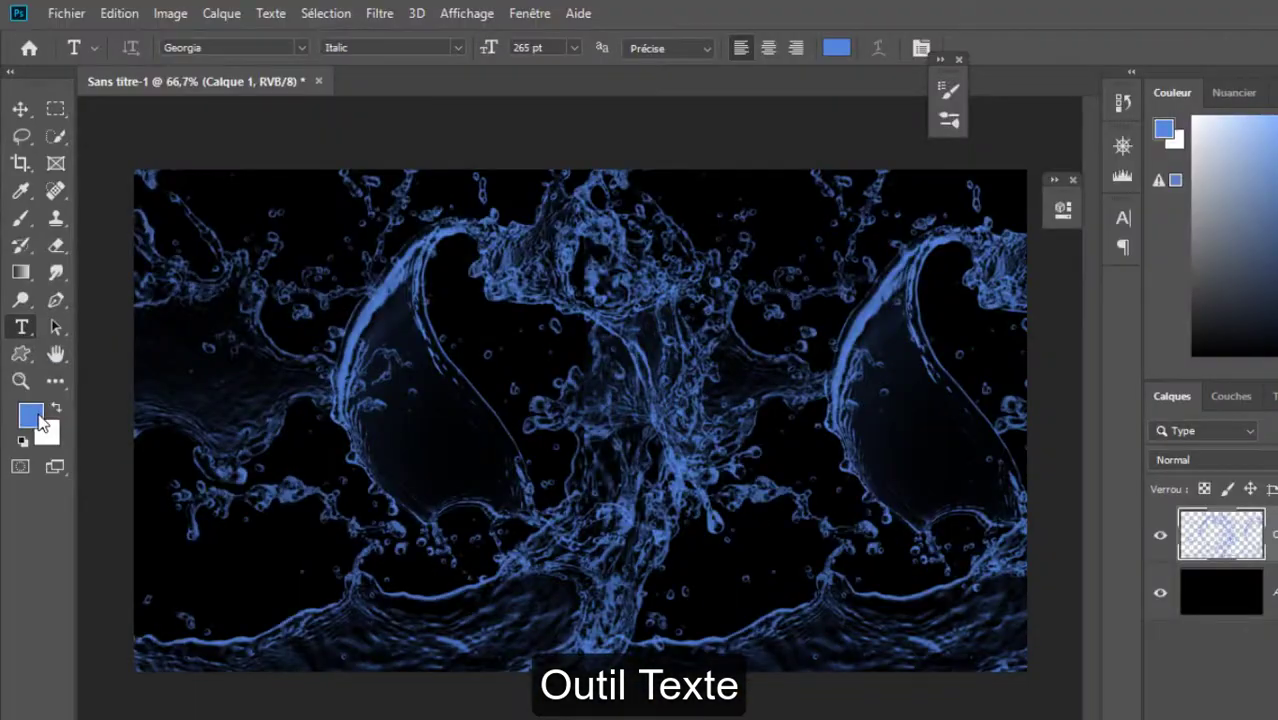
pyautogui.click(31, 414)
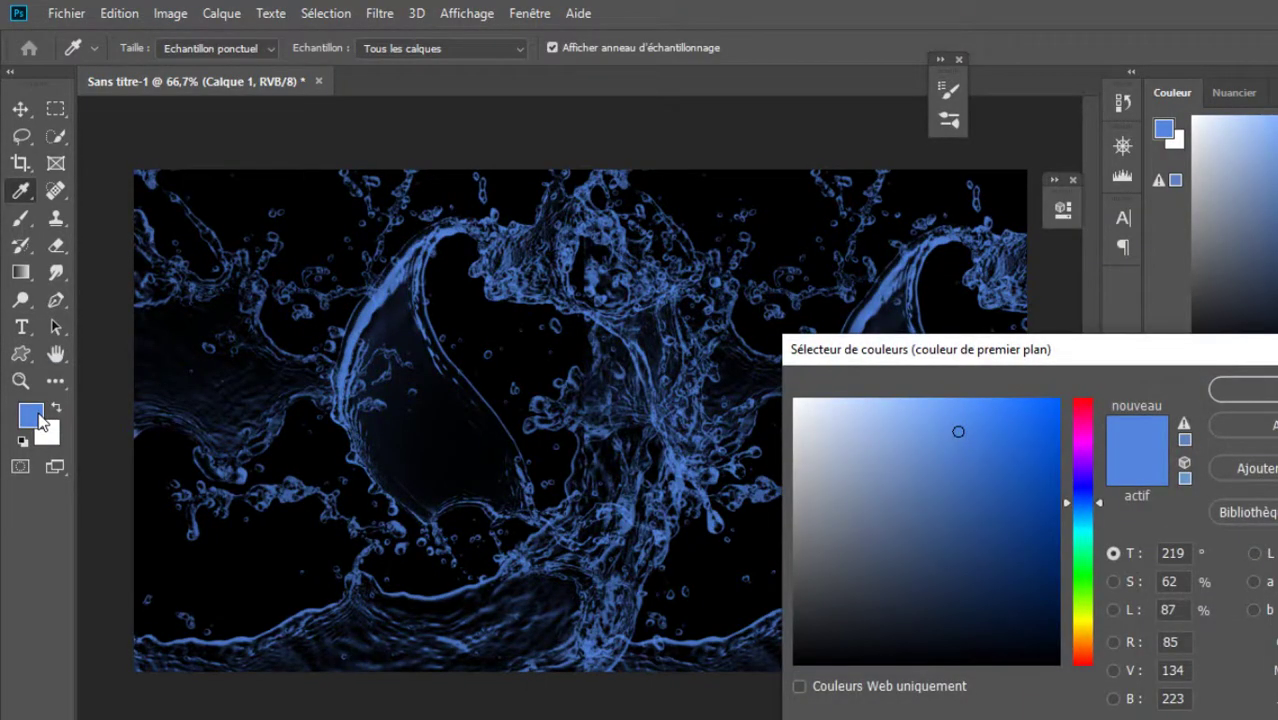
pyautogui.click(1258, 430)
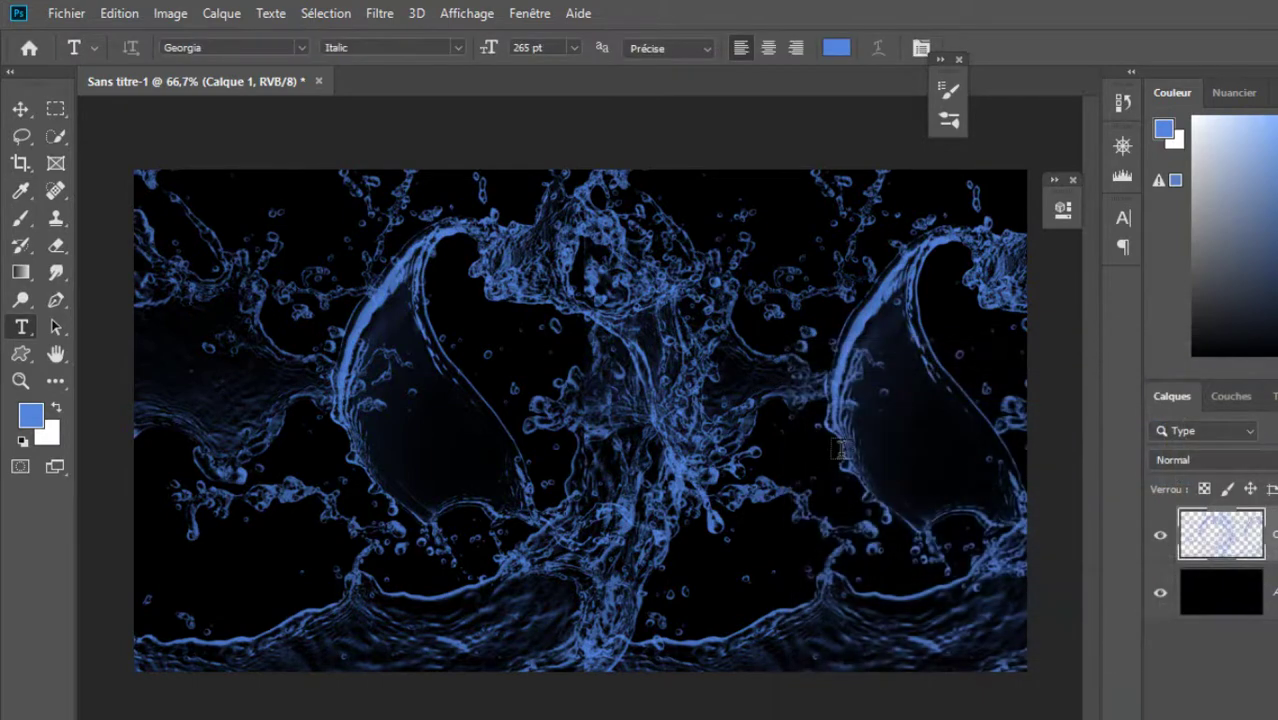
pyautogui.click(250, 387)
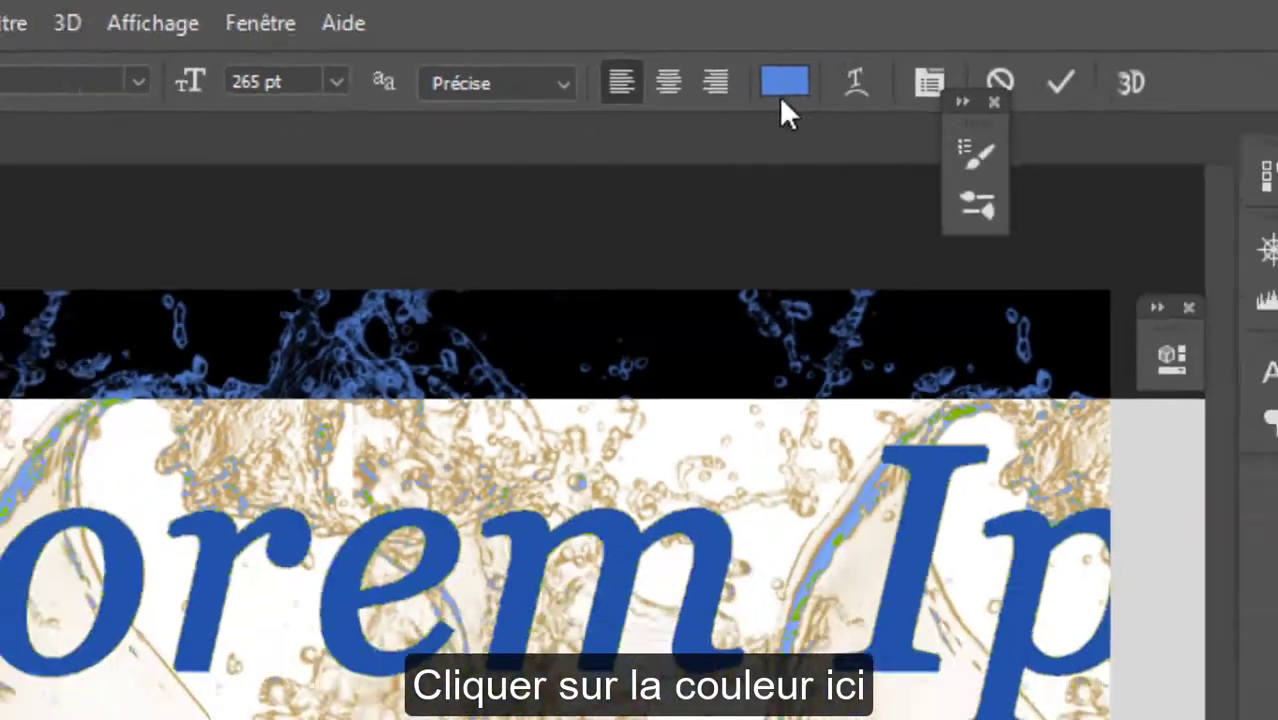
pyautogui.click(783, 100)
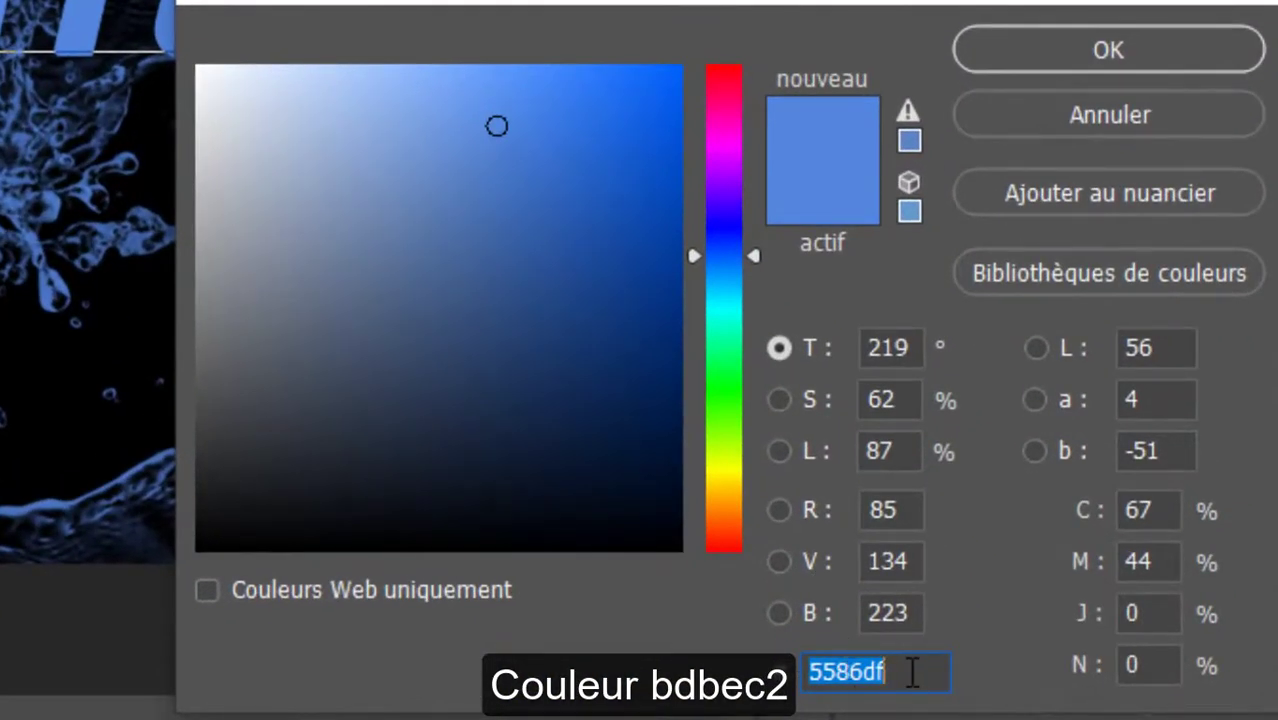
pyautogui.write('bdbec2')
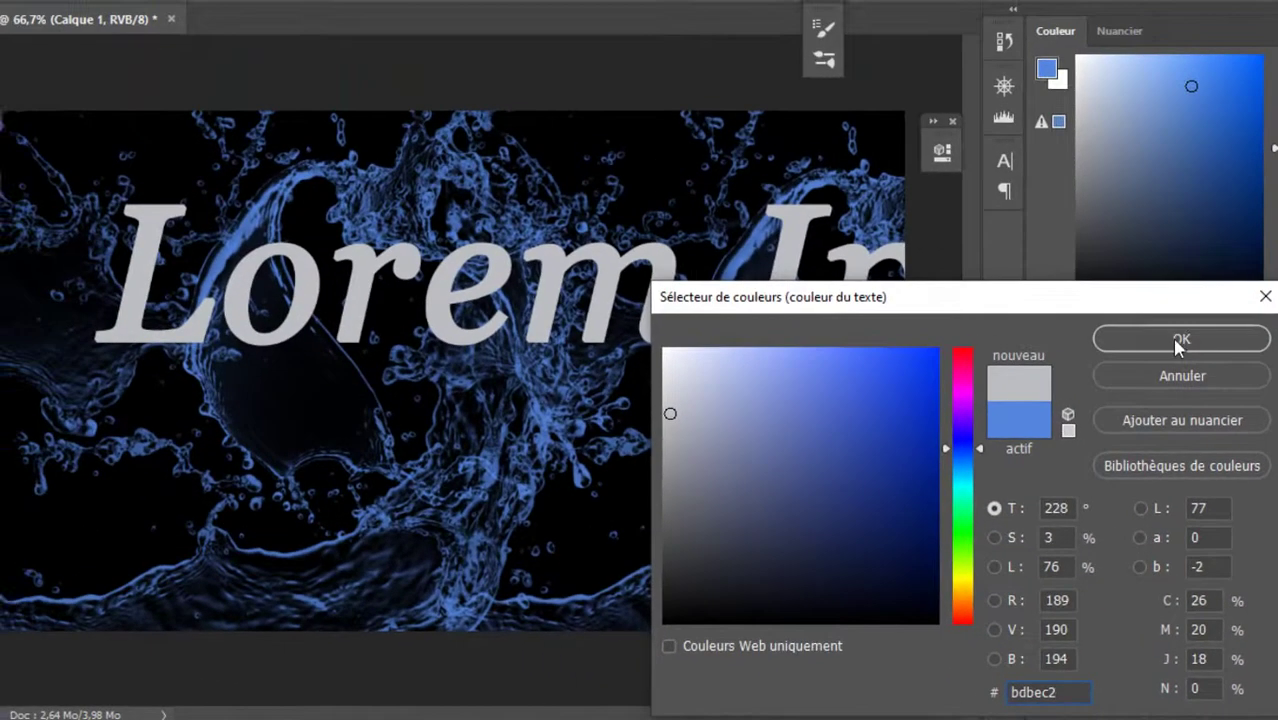
pyautogui.click(1108, 50)
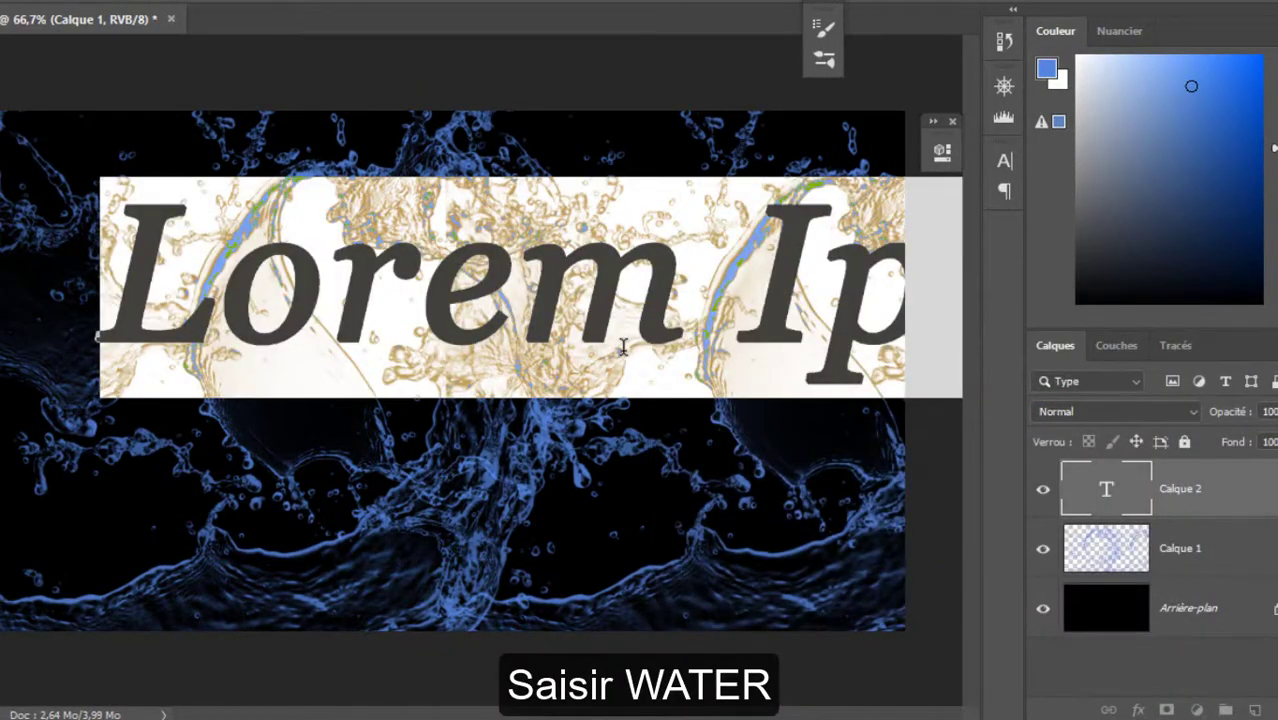
# Enter WATER as the text and move it down to the middle of the image.
pyautogui.write('W')
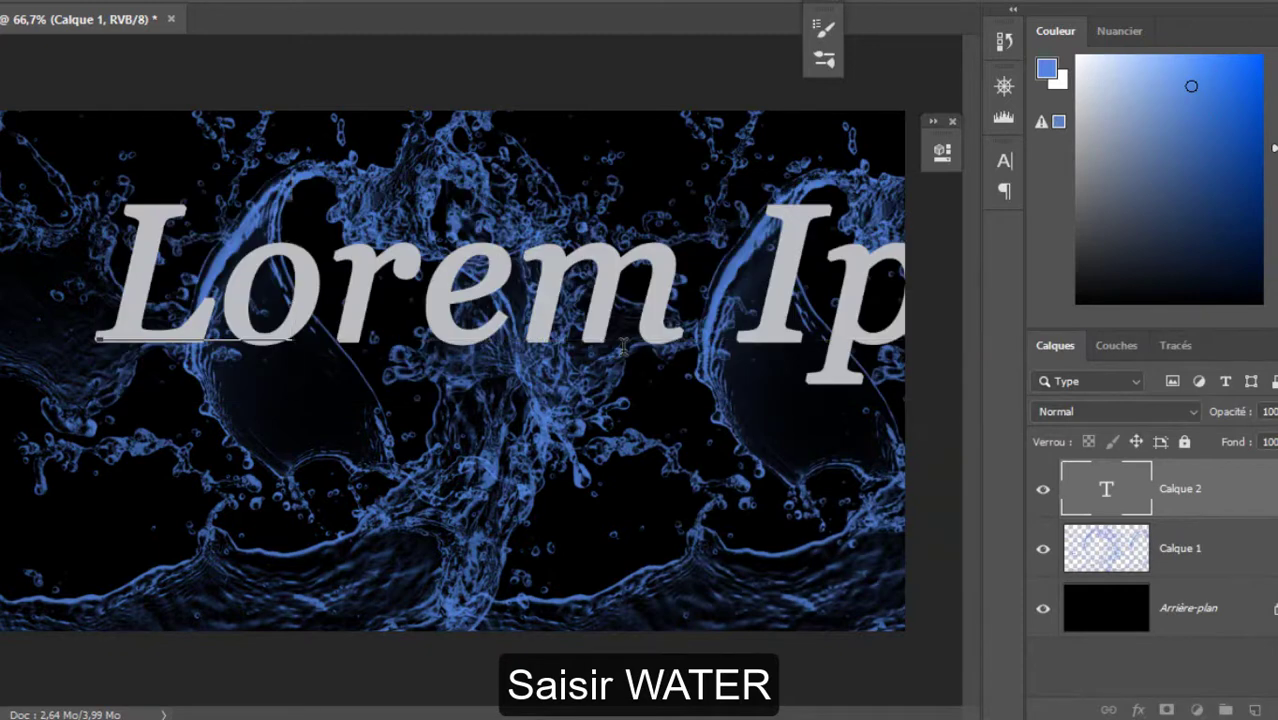
pyautogui.write('AT')
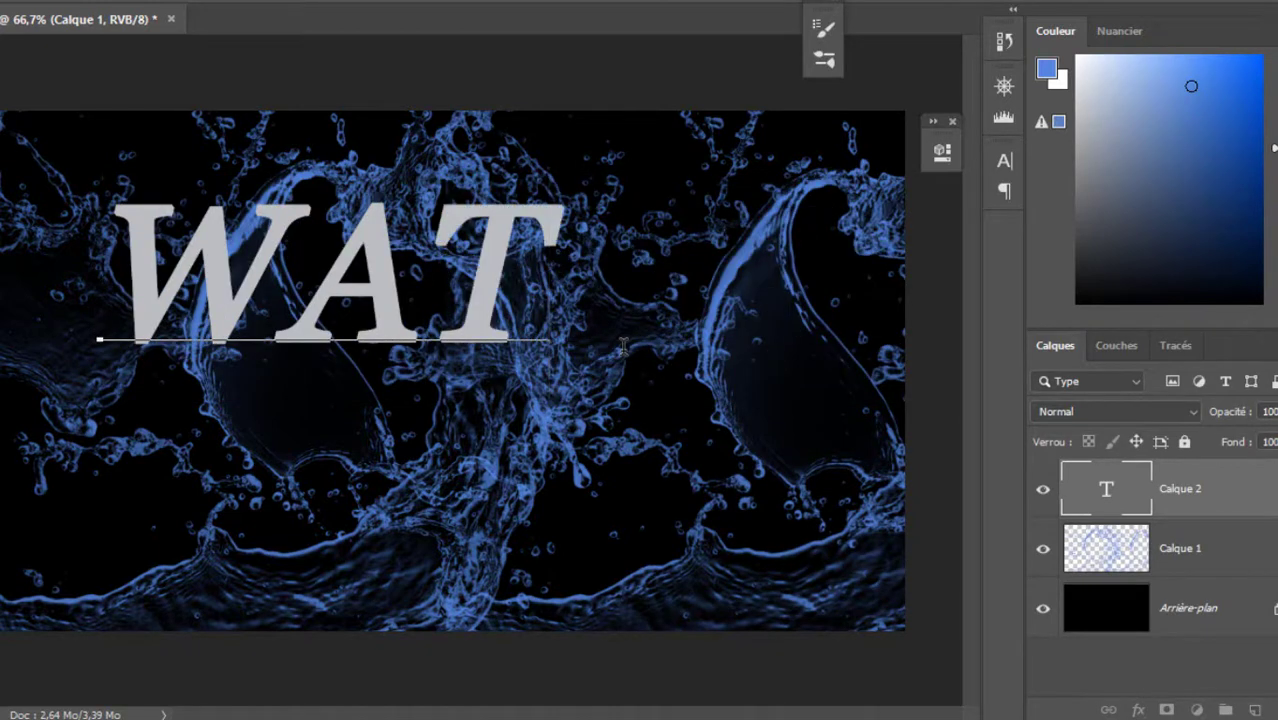
pyautogui.write('ER')
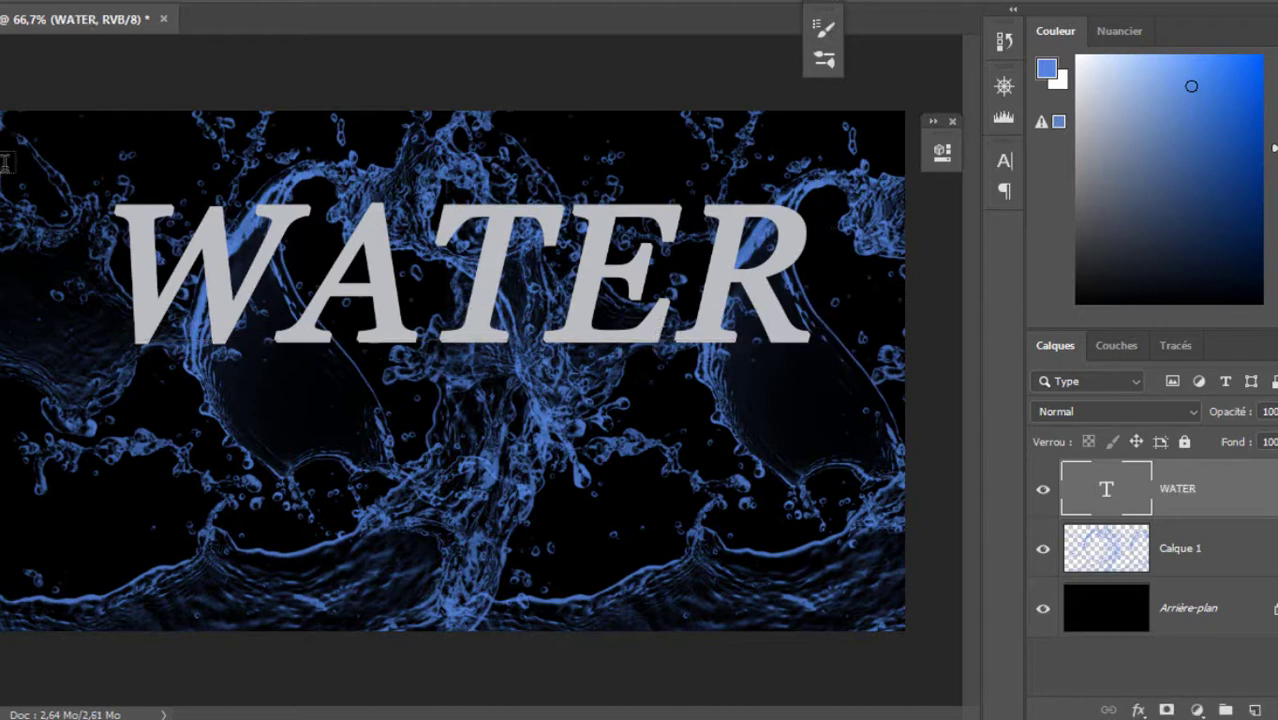
pyautogui.moveTo(478, 295); pyautogui.dragTo(428, 389)
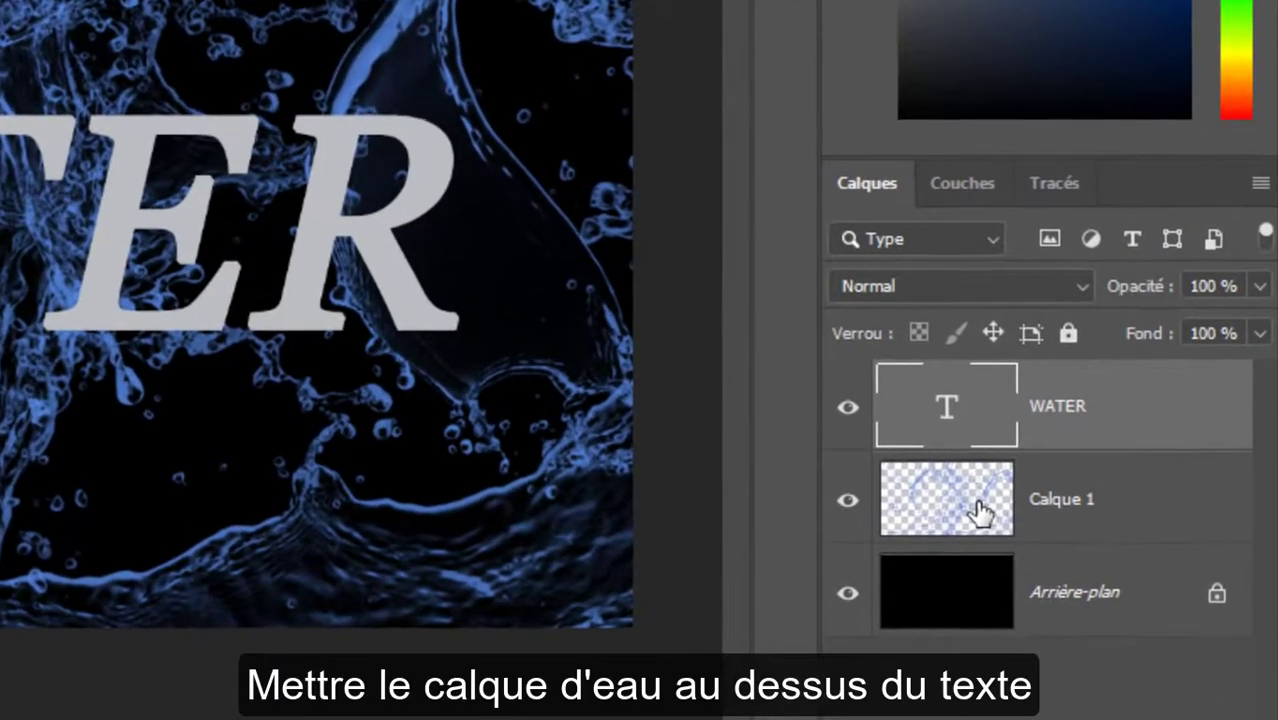
# Move the water splash layer Calque 1 above the WATER text layer.
pyautogui.moveTo(978, 513); pyautogui.dragTo(989, 395)
pyautogui.moveTo(924, 246); pyautogui.dragTo(924, 248)
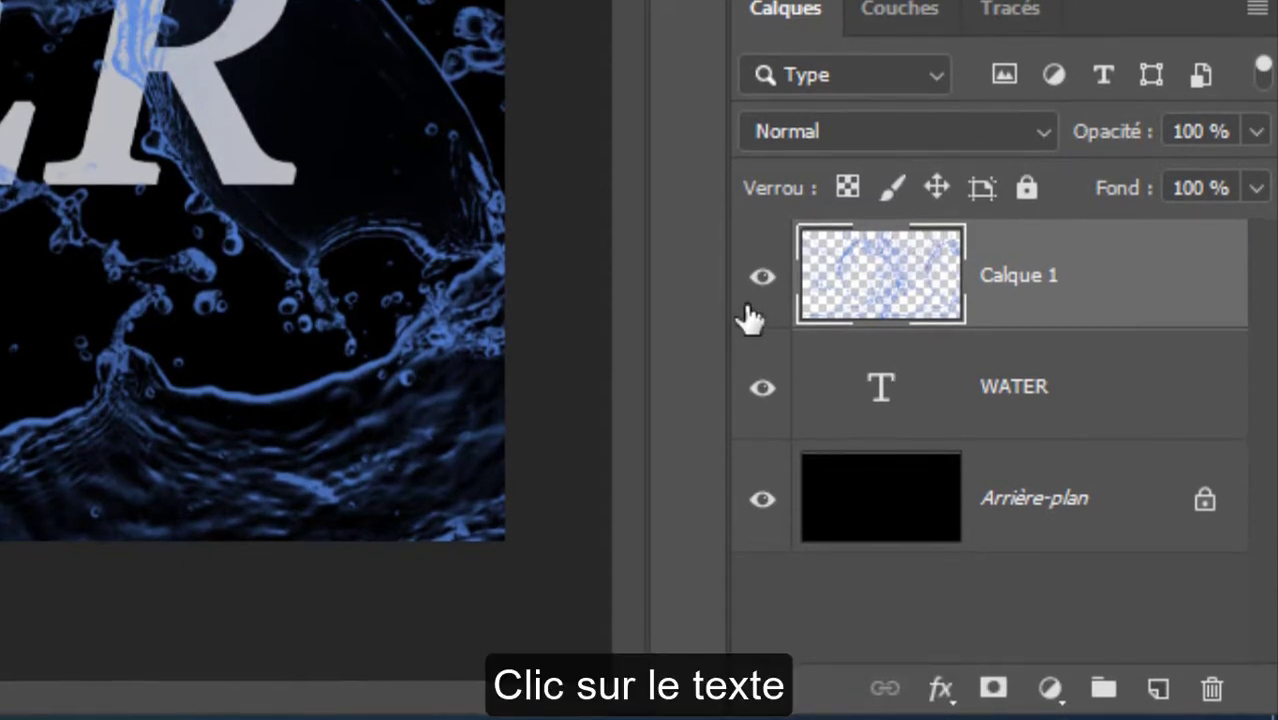
# Add a Biseautage & estampage effect to the WATER layer with style Estampage and a depth of 369%.
pyautogui.click(935, 392)
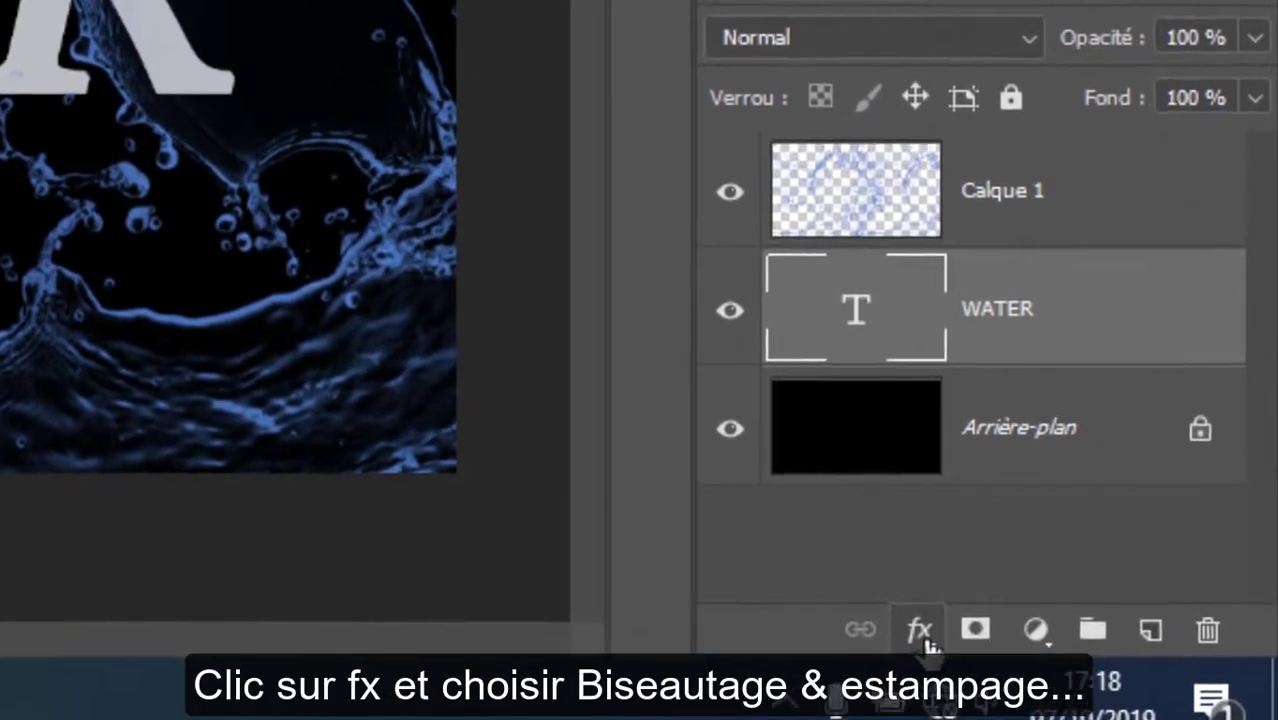
pyautogui.click(941, 614)
pyautogui.click(936, 282)
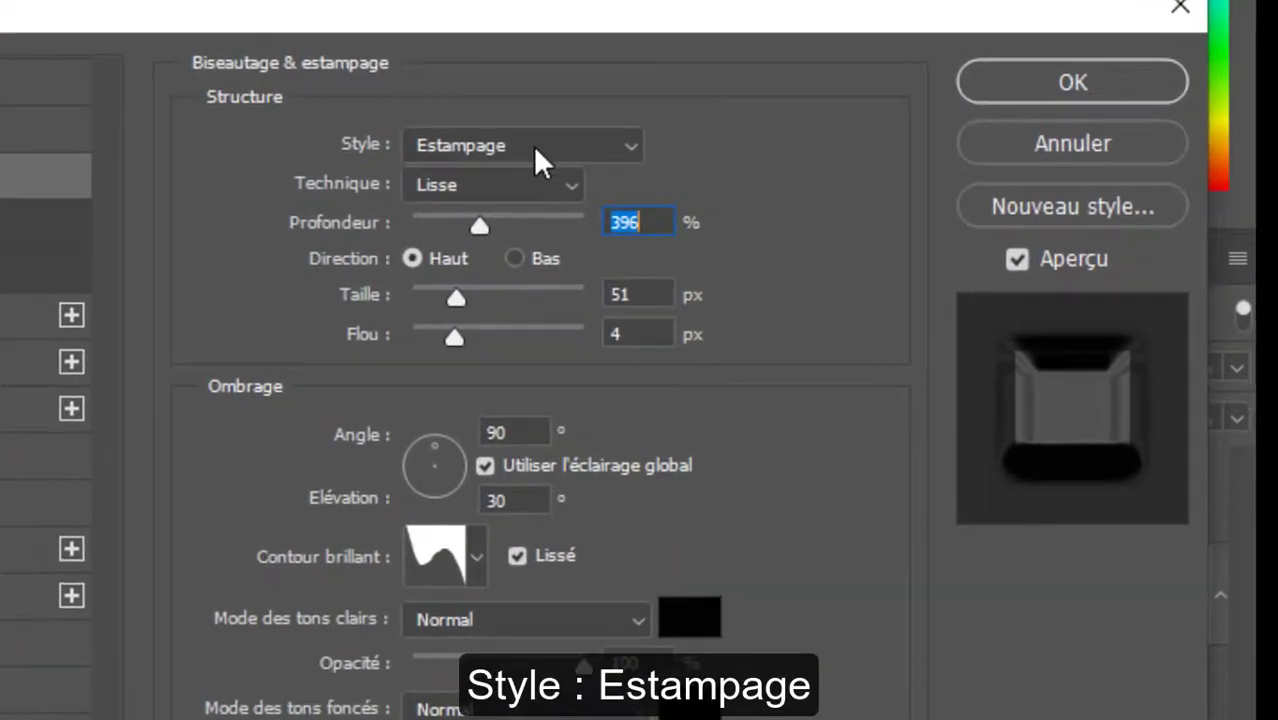
pyautogui.click(765, 225)
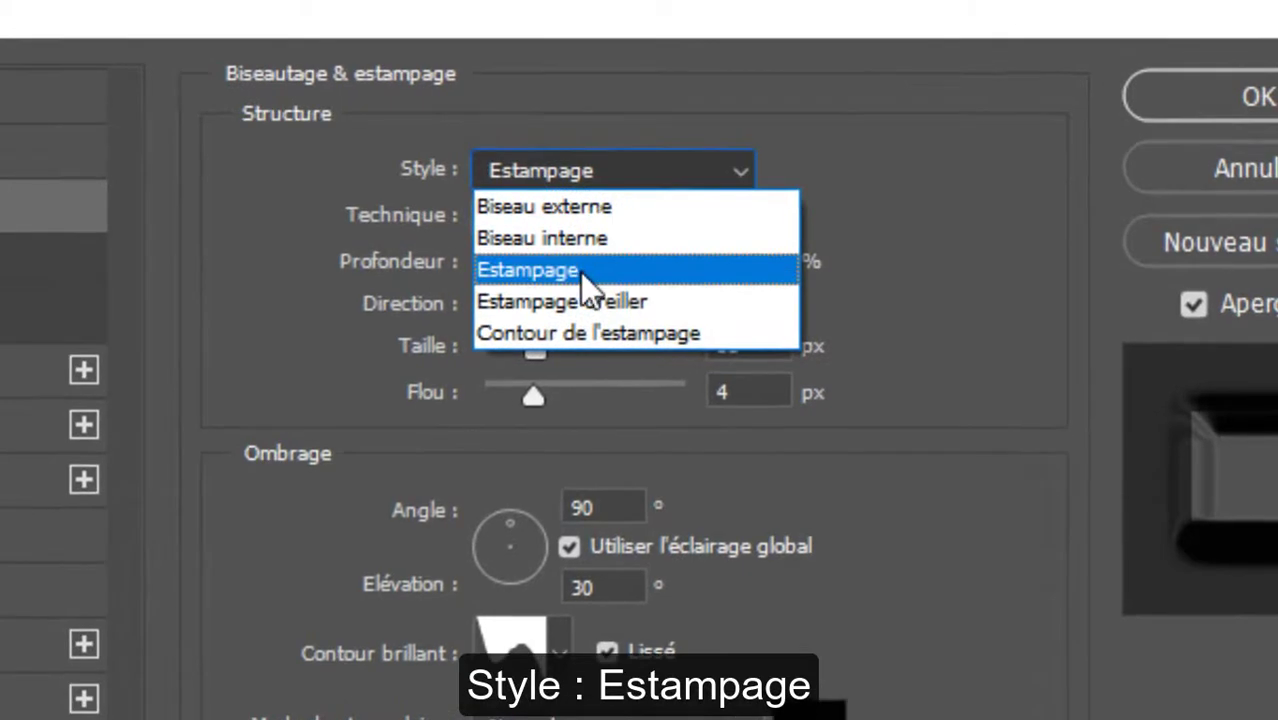
pyautogui.click(580, 266)
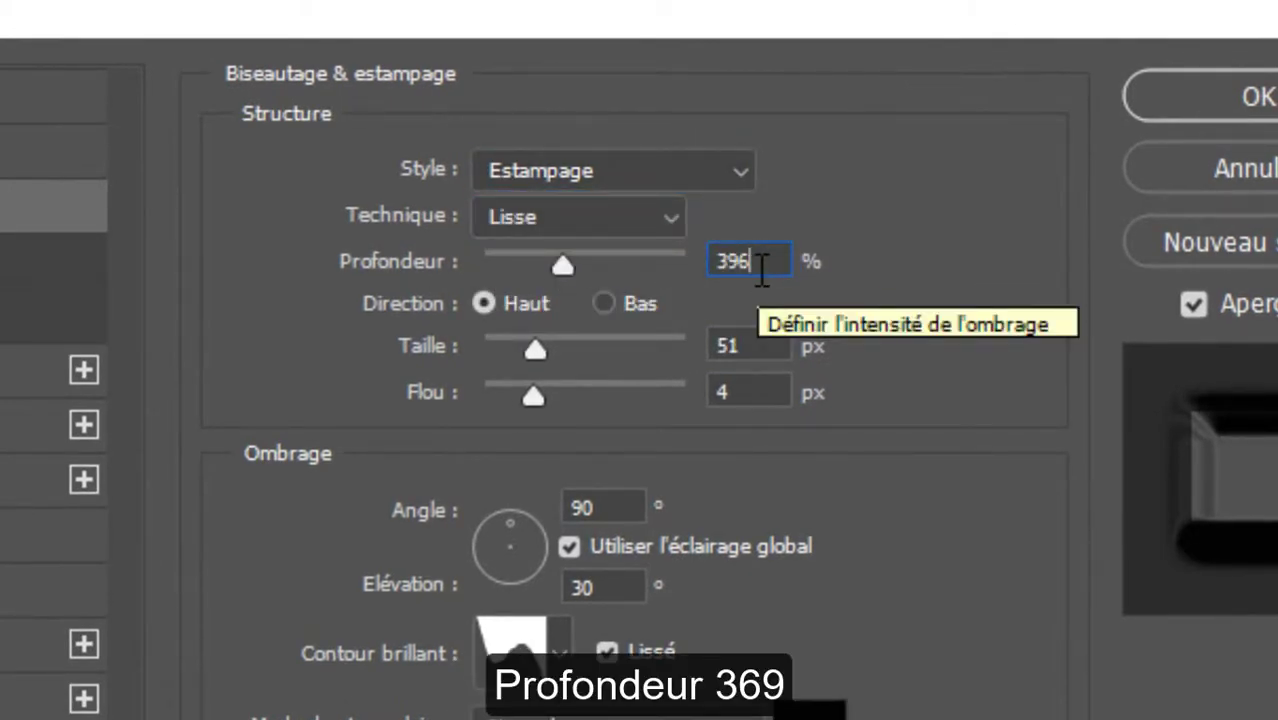
pyautogui.press('BackSpace')
pyautogui.press('BackSpace')
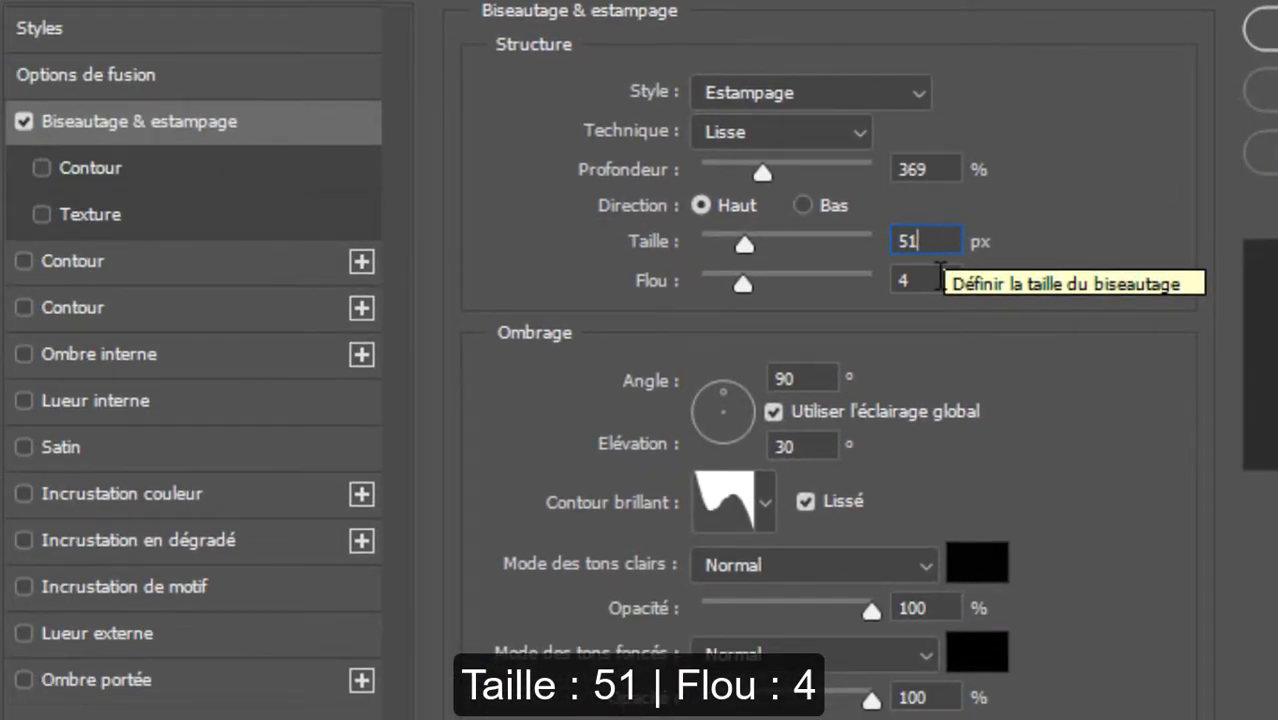
# Review the bevel effect's softness, angle, gloss contour, and highlight and shadow opacities.
pyautogui.click(940, 280)
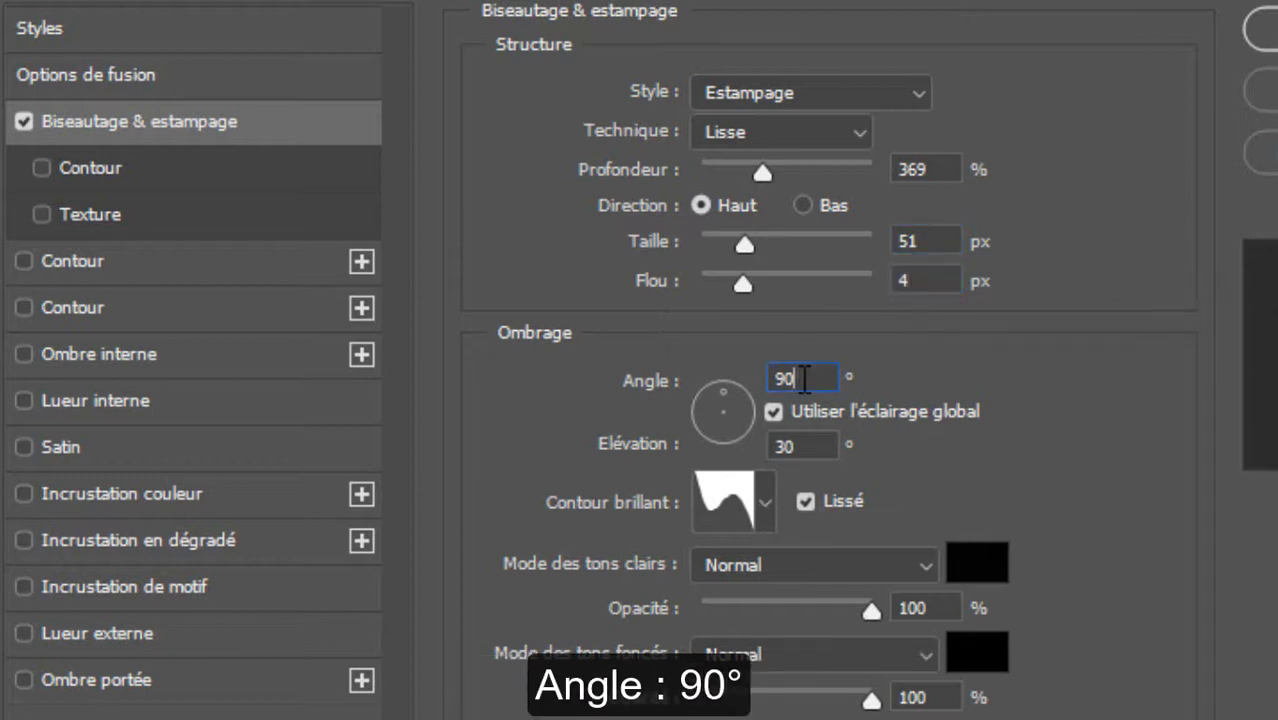
pyautogui.click(765, 503)
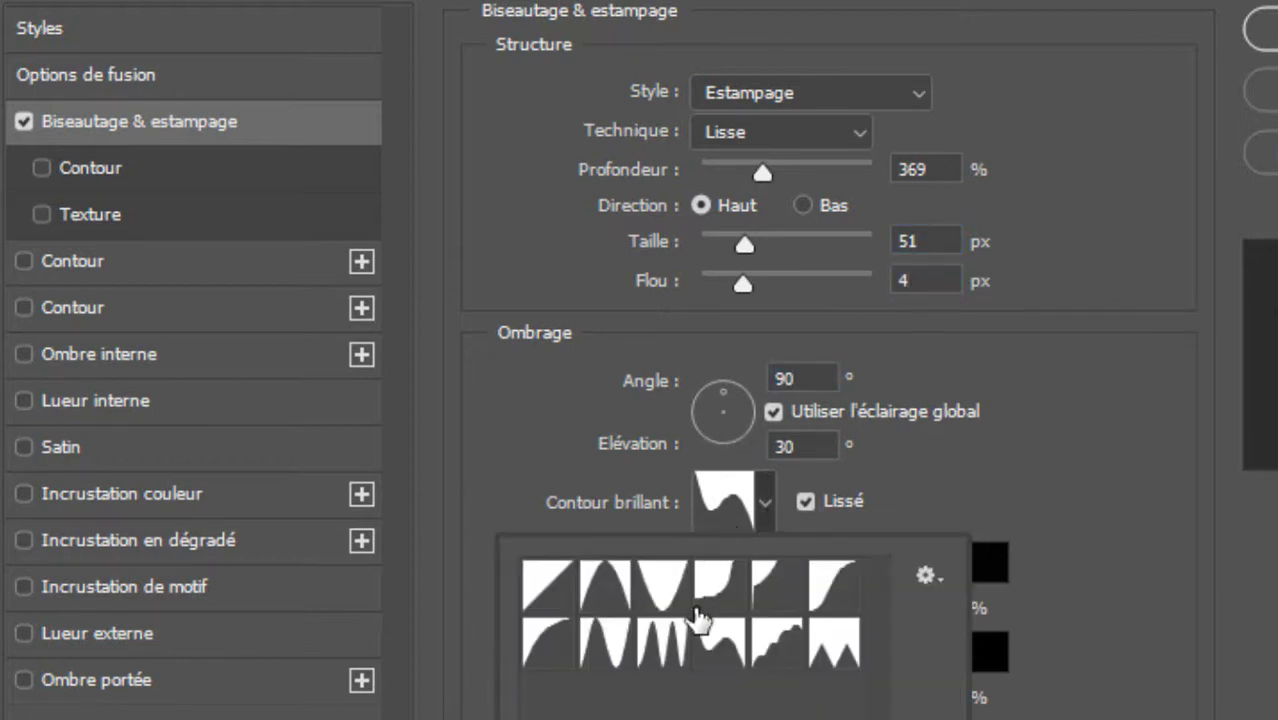
pyautogui.click(762, 505)
pyautogui.click(866, 570)
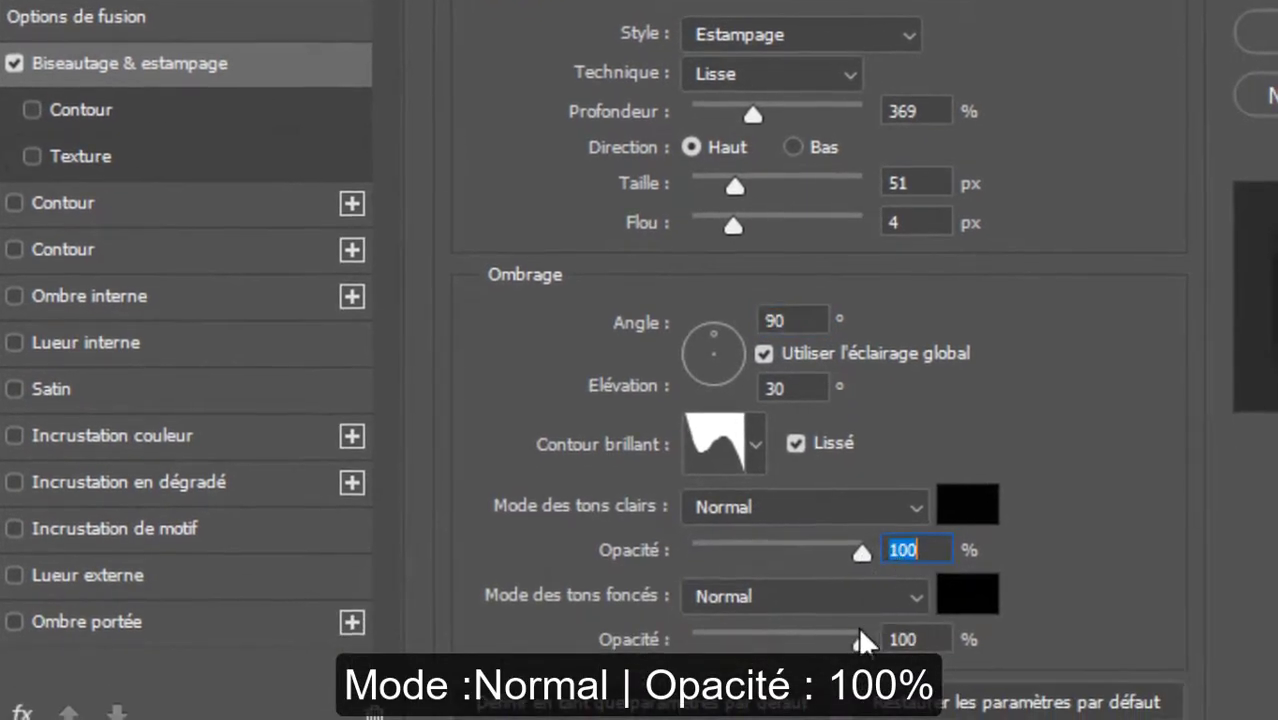
pyautogui.click(903, 641)
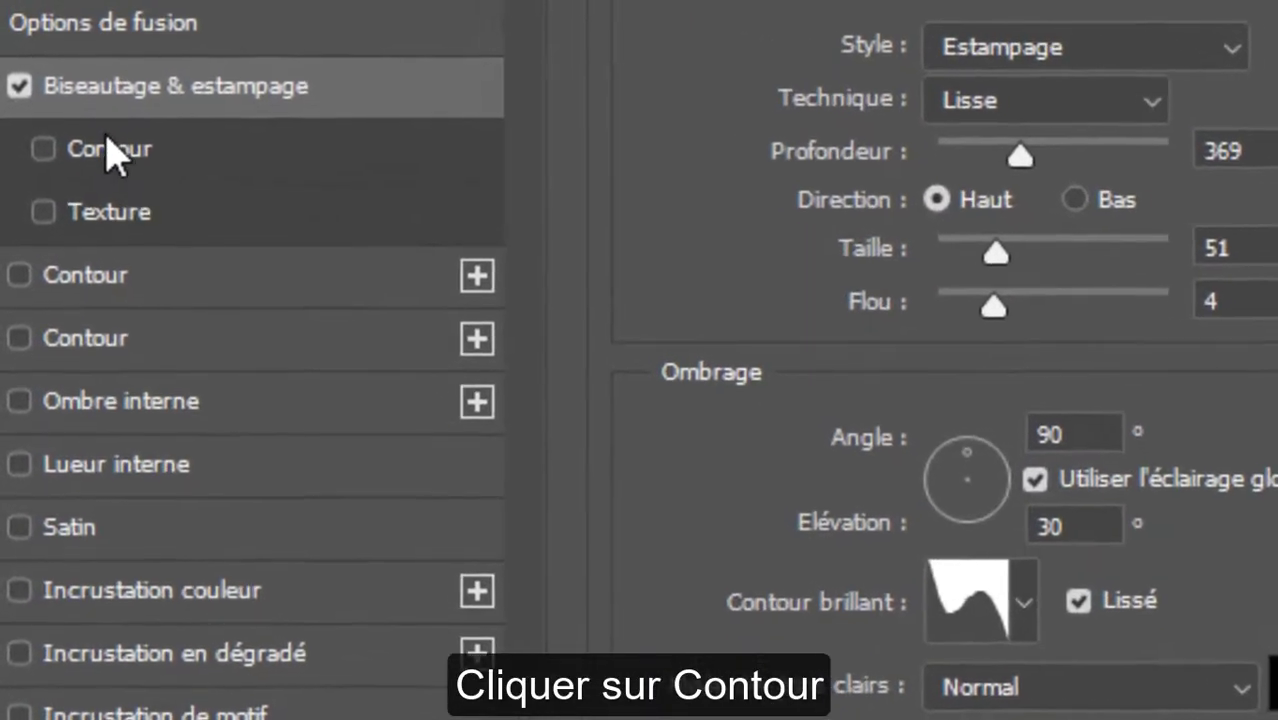
# Enable the bevel's Contour option with the smoothed double-curve contour preset and an Etendue of 100%, and apply the layer style.
pyautogui.click(105, 160)
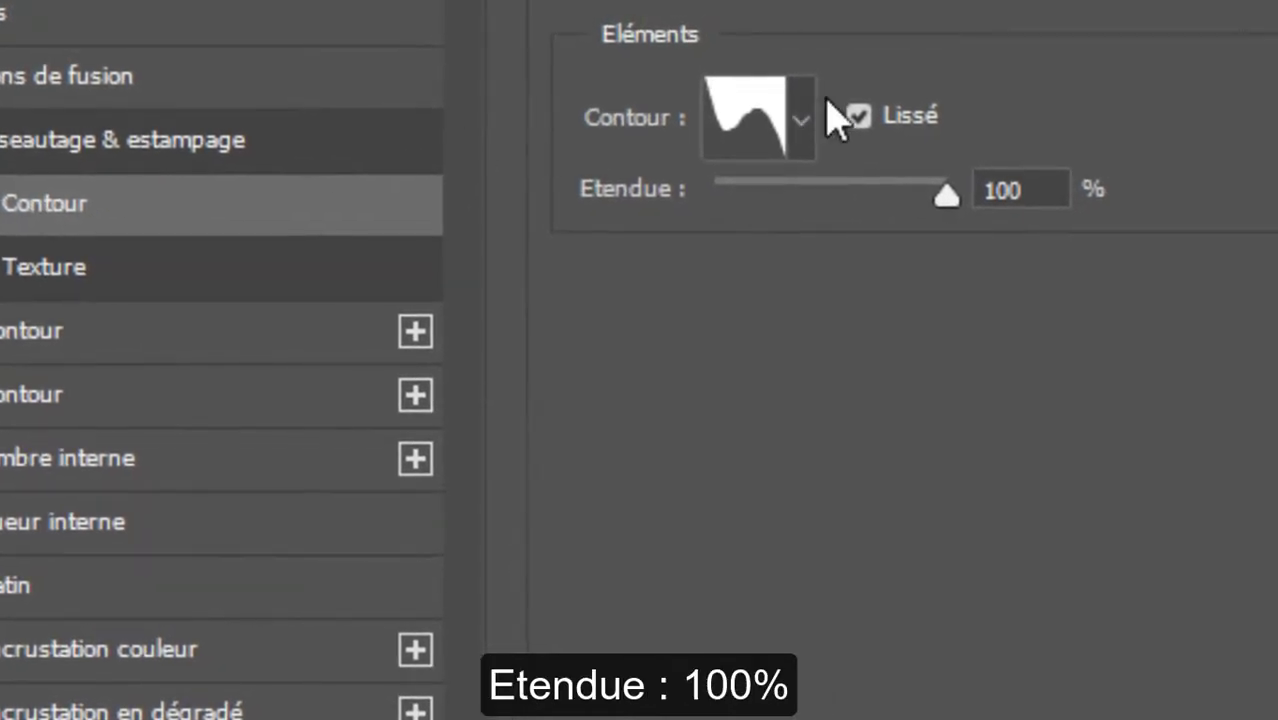
pyautogui.click(867, 70)
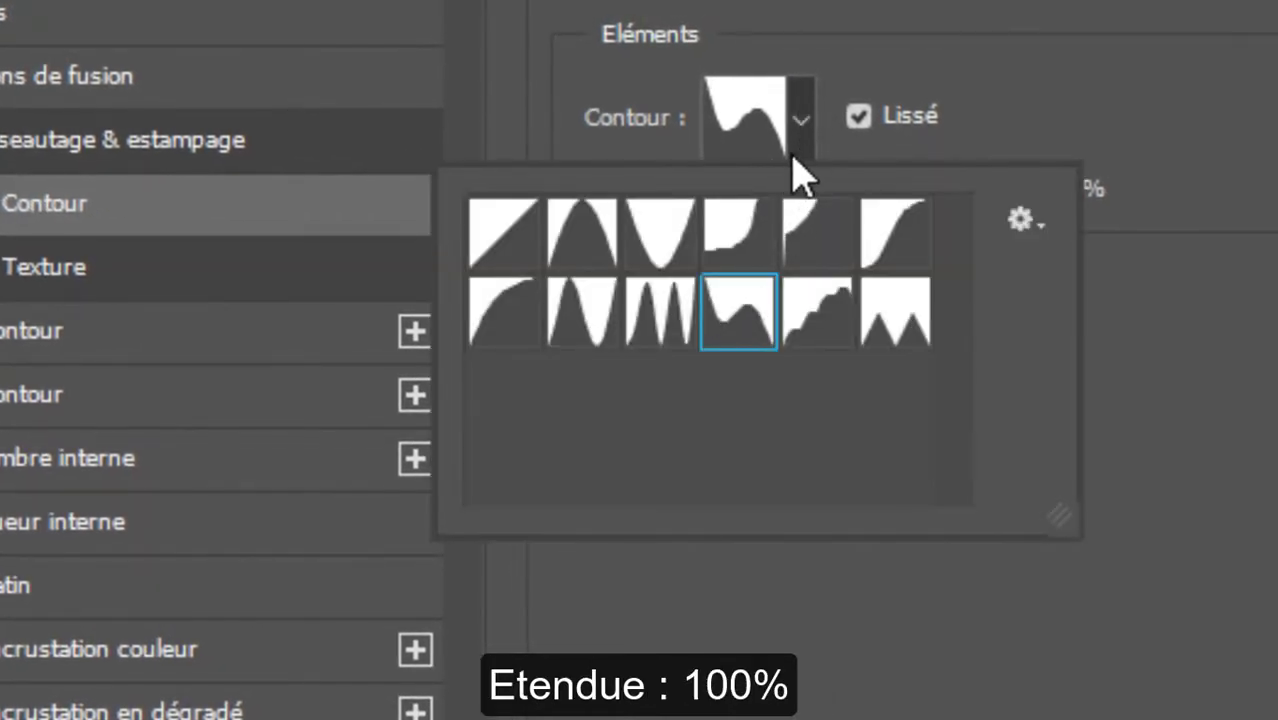
pyautogui.click(798, 140)
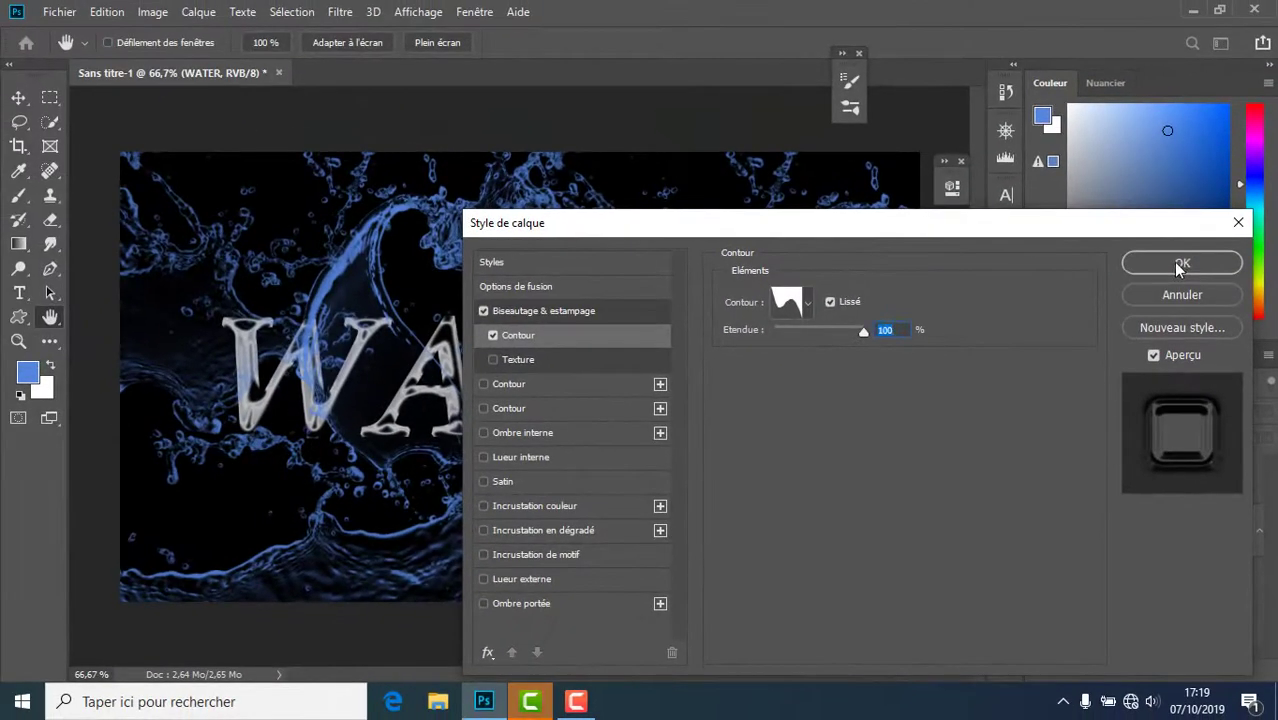
pyautogui.click(1150, 112)
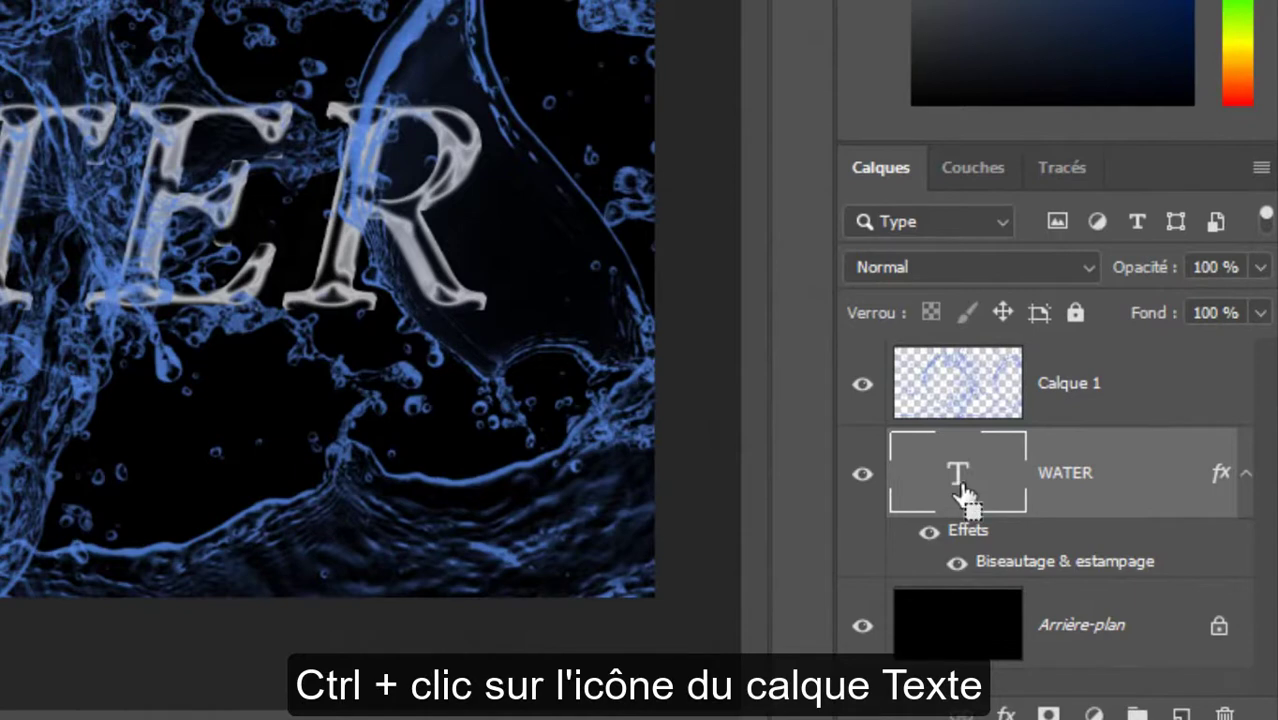
# Mask the WATER letter shapes out of Calque 1 using the text's selection, and add a white layer mask to the WATER text layer.
pyautogui.click(958, 391)
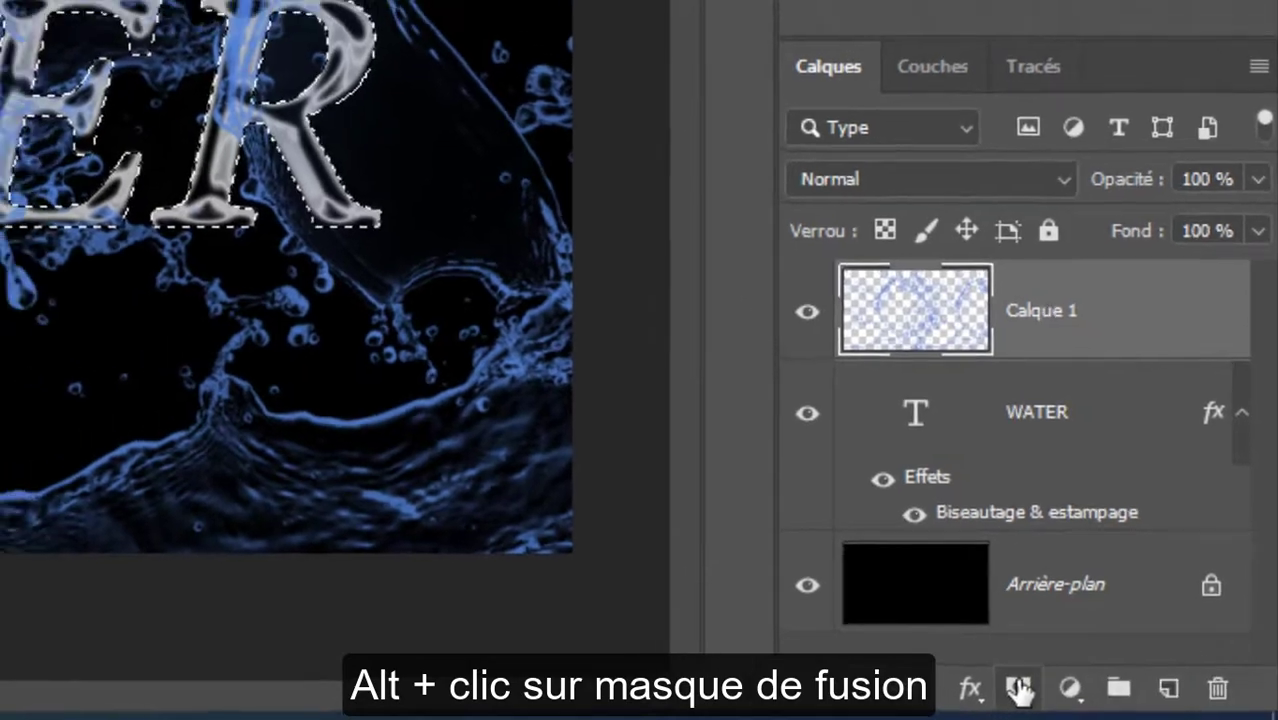
pyautogui.keyDown('alt'); pyautogui.click(1005, 685); pyautogui.keyUp('alt')
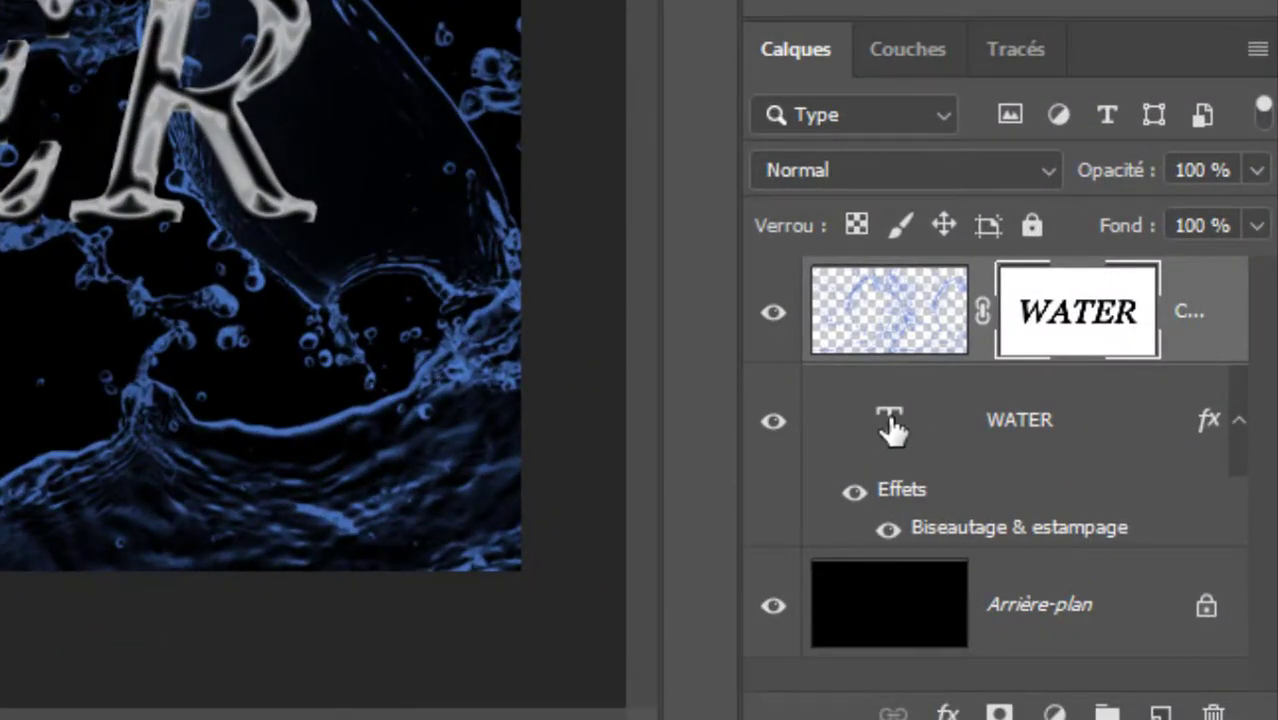
pyautogui.click(876, 426)
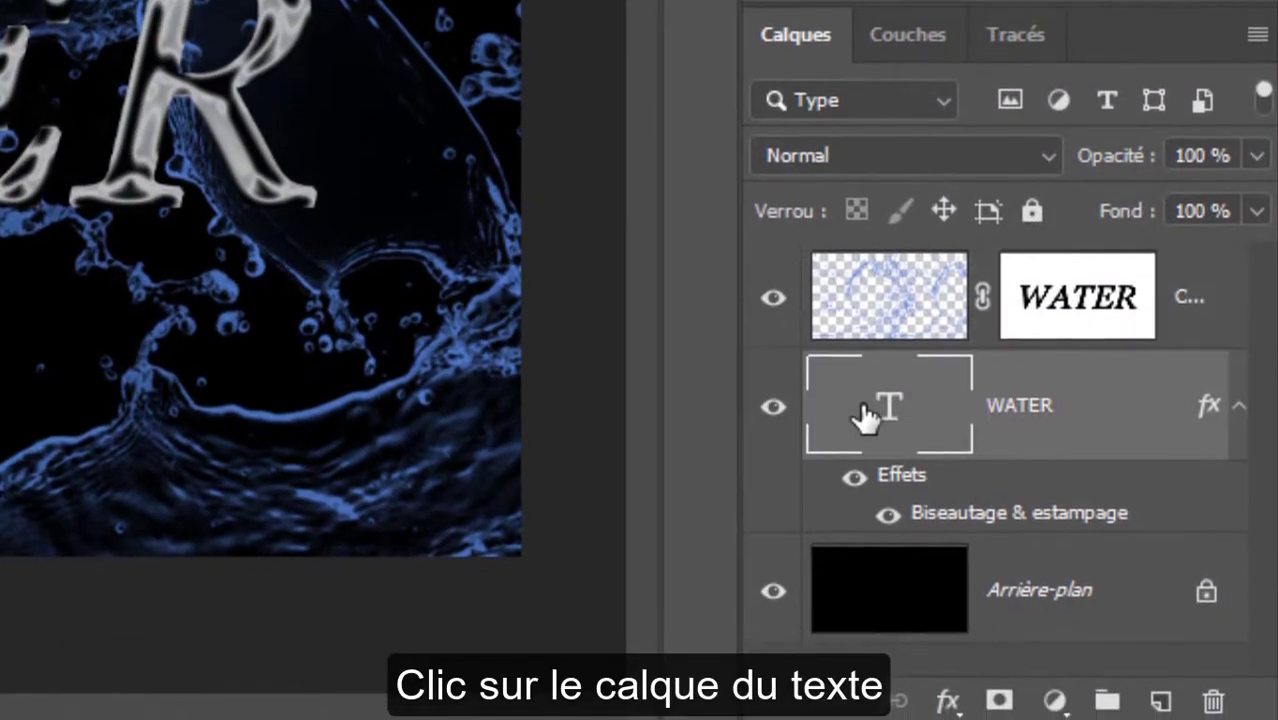
pyautogui.click(1003, 698)
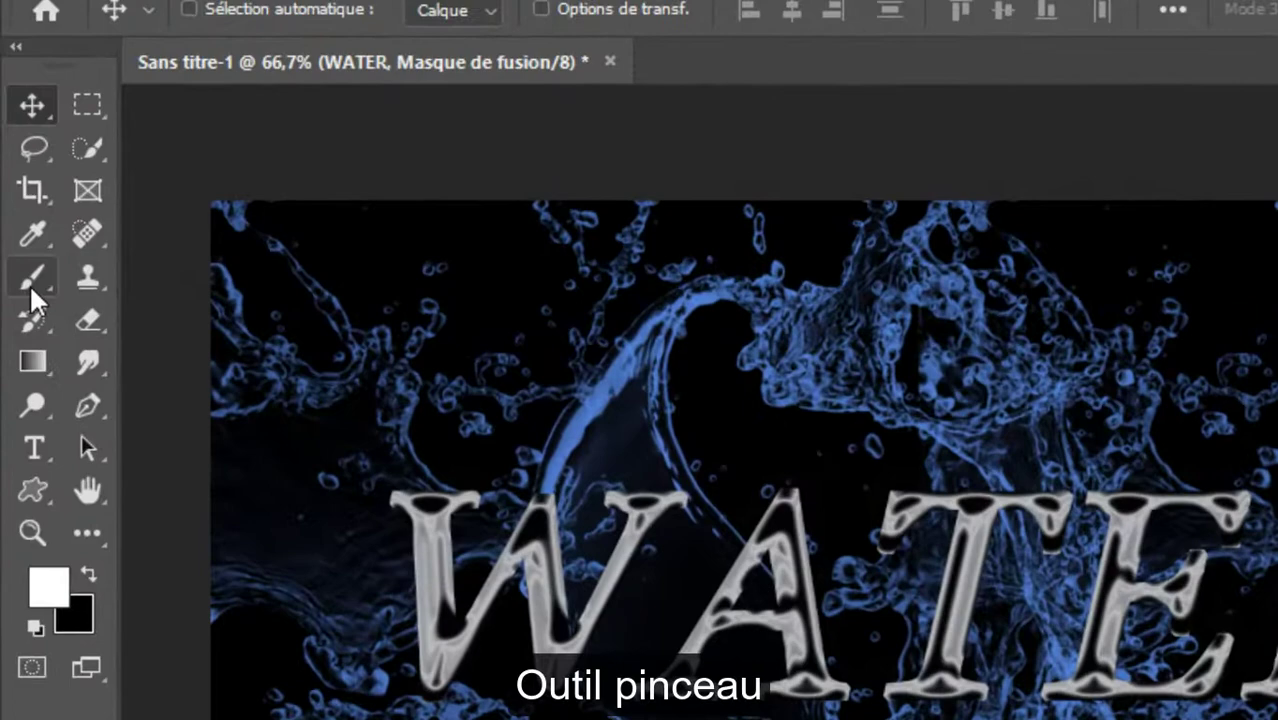
# Choose the hard round brush tip for the Brush tool and set its size to 44 px.
pyautogui.click(22, 238)
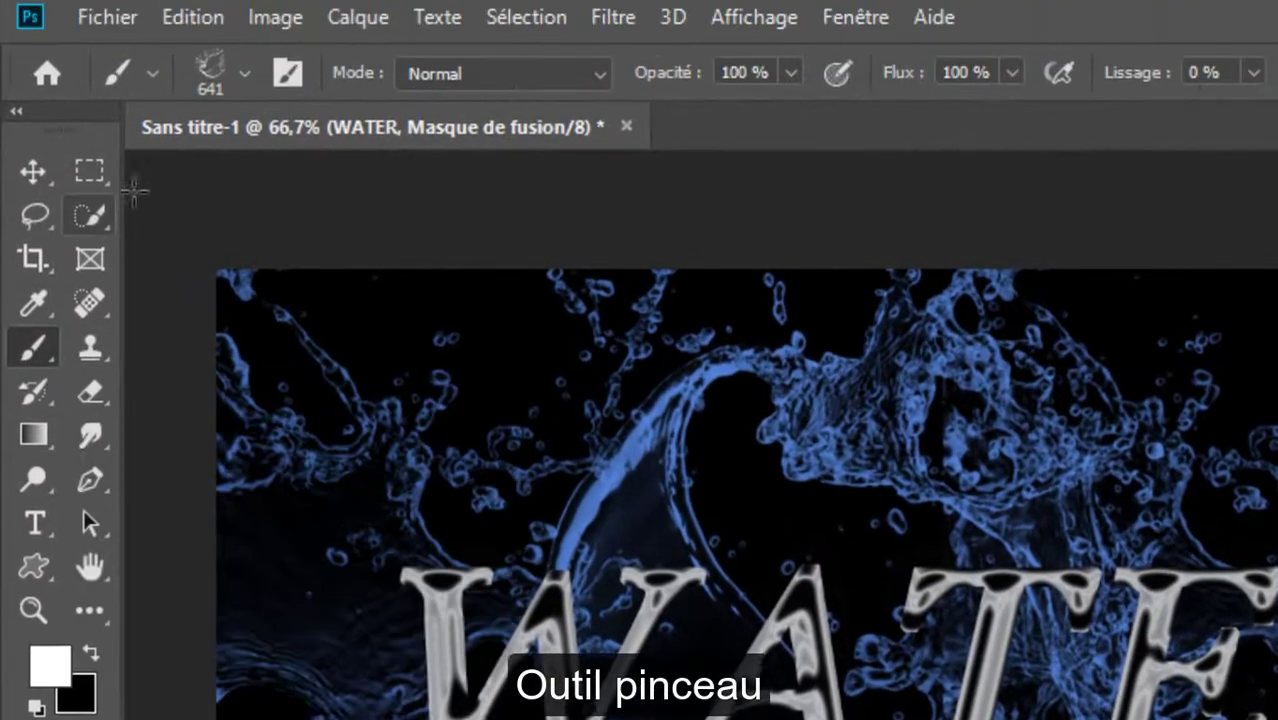
pyautogui.click(241, 74)
pyautogui.click(172, 328)
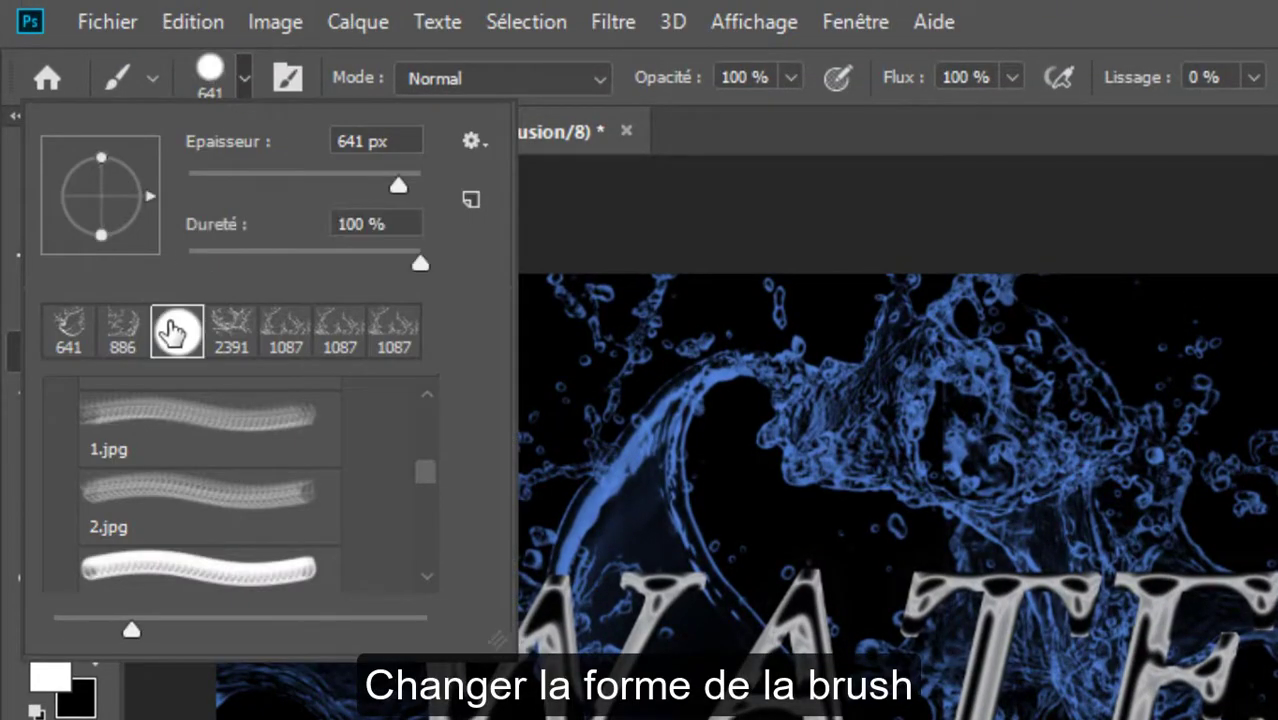
pyautogui.click(240, 79)
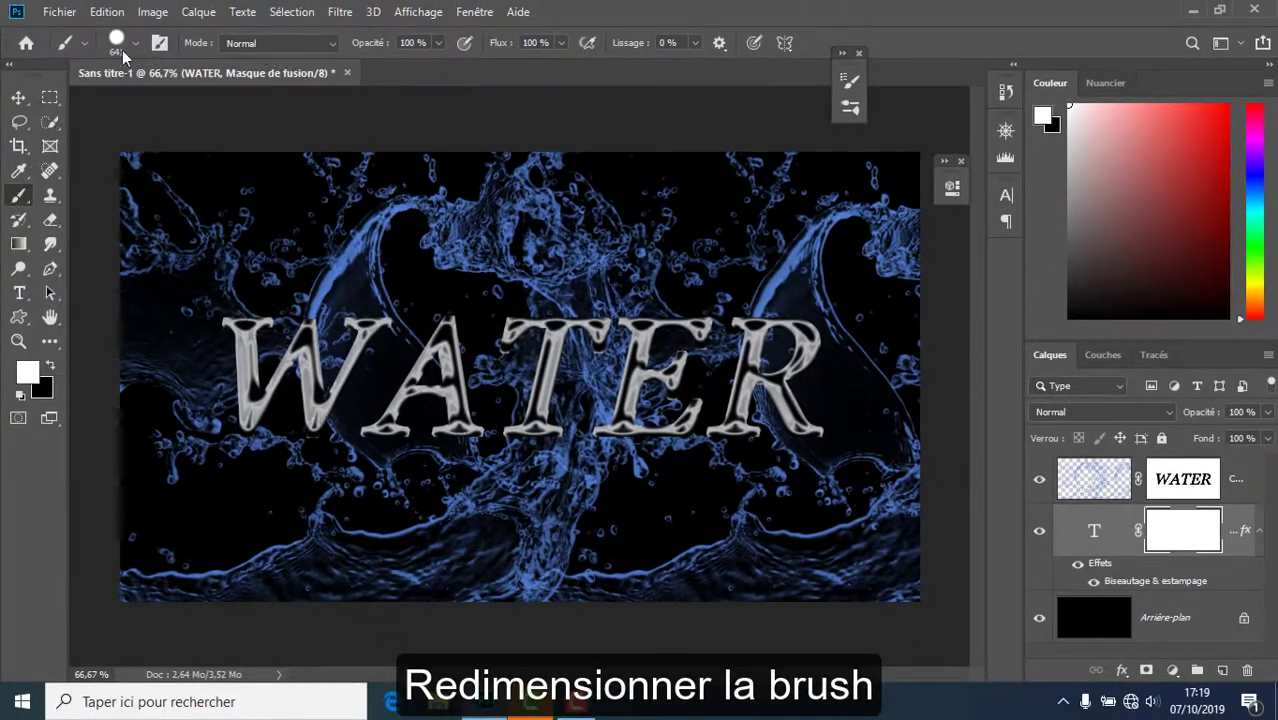
pyautogui.click(137, 45)
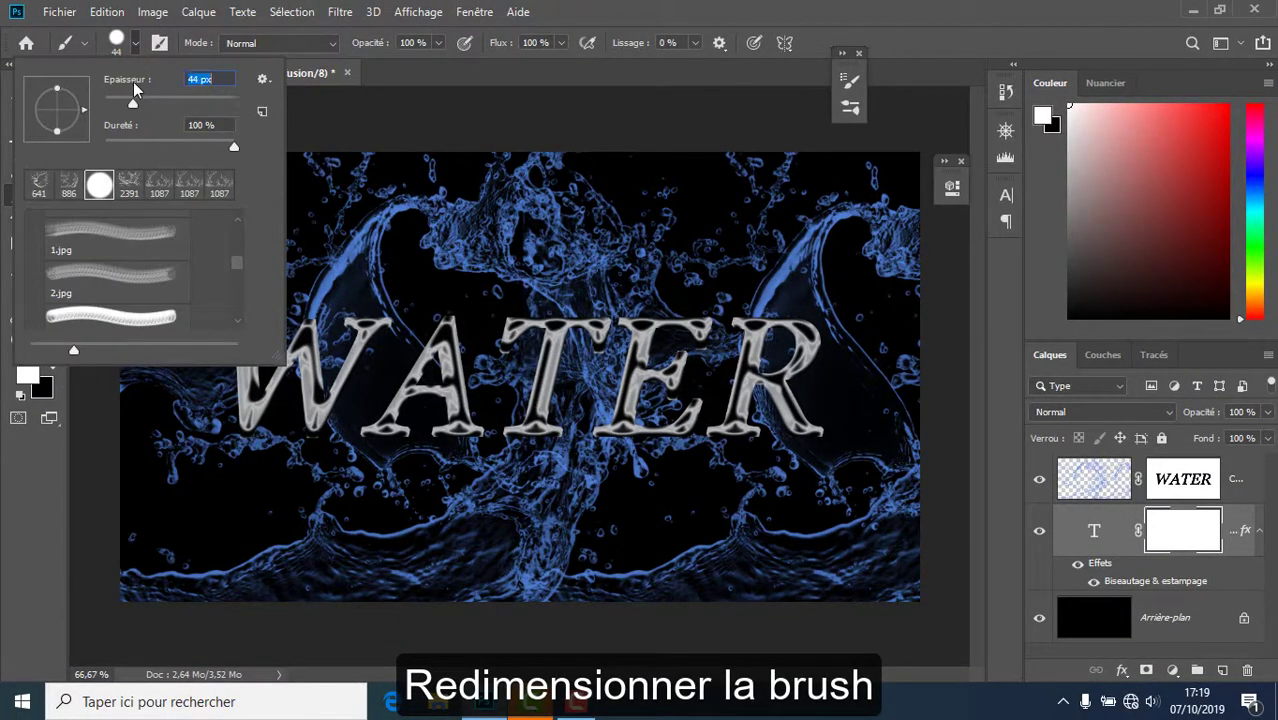
pyautogui.click(138, 46)
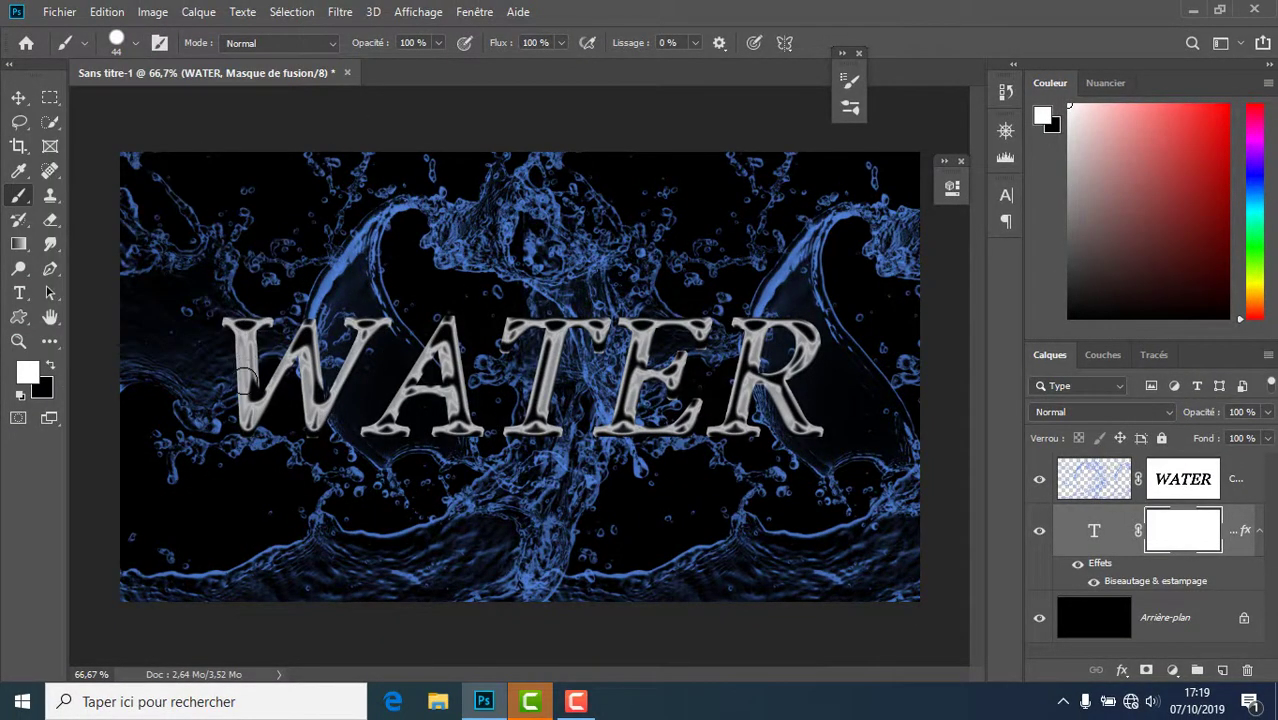
pyautogui.moveTo(247, 380); pyautogui.dragTo(240, 385)
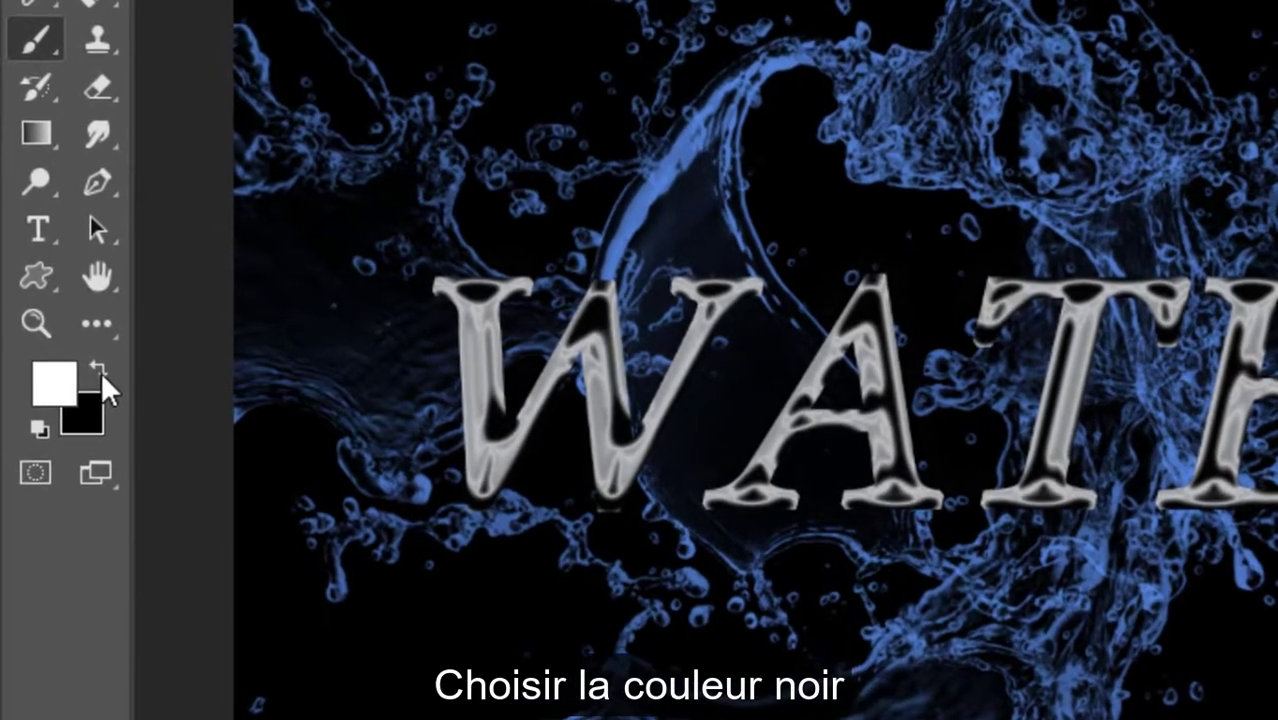
# Paint with black on the WATER text layer's mask to hide irregular parts of all five letters.
pyautogui.click(97, 370)
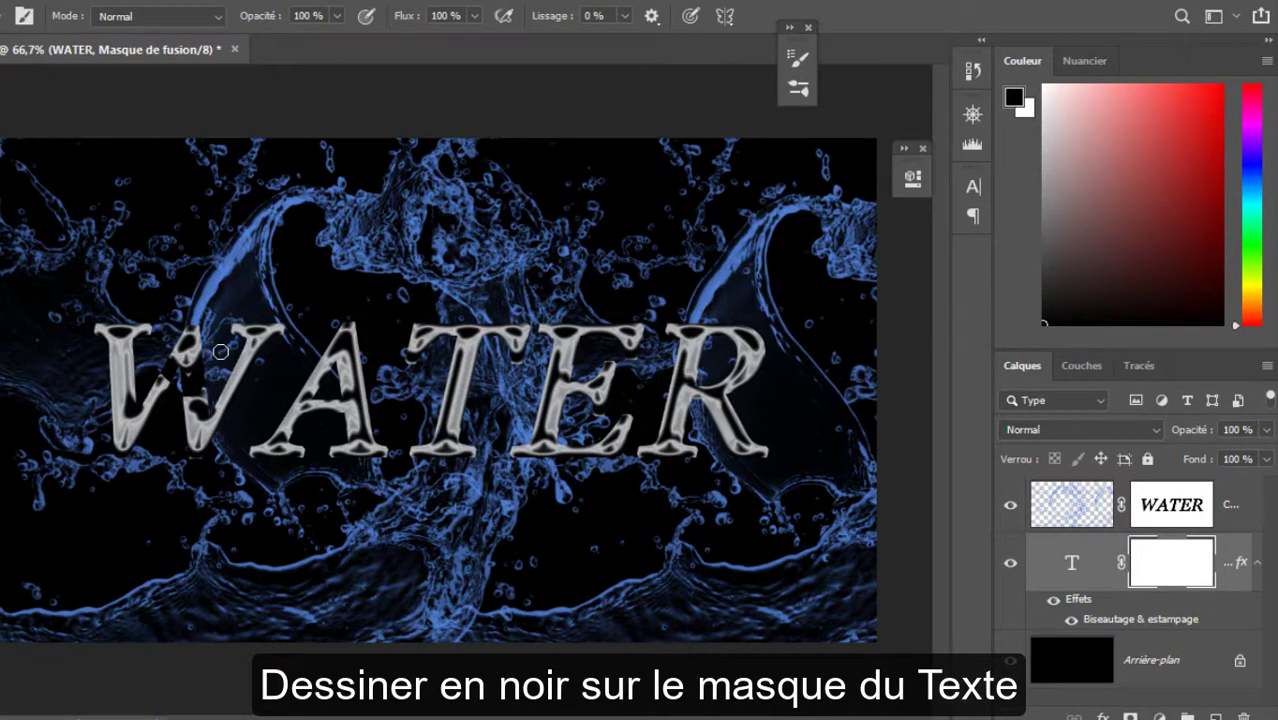
pyautogui.moveTo(184, 354)
pyautogui.mouseDown()
pyautogui.moveTo(100, 327)
pyautogui.moveTo(119, 358)
pyautogui.moveTo(106, 387)
pyautogui.moveTo(146, 357)
pyautogui.moveTo(108, 389)
pyautogui.moveTo(140, 352)
pyautogui.moveTo(186, 388)
pyautogui.moveTo(205, 381)
pyautogui.moveTo(217, 445)
pyautogui.mouseUp()
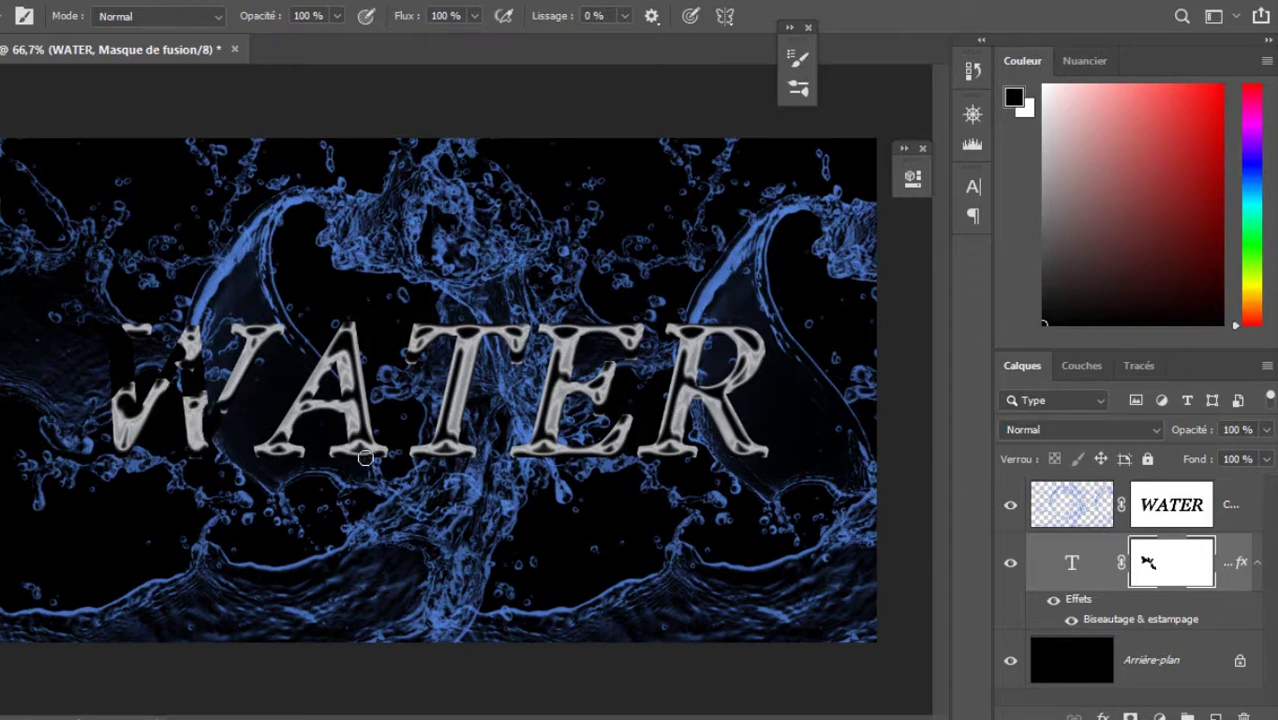
pyautogui.moveTo(366, 457)
pyautogui.mouseDown()
pyautogui.moveTo(356, 424)
pyautogui.moveTo(376, 461)
pyautogui.mouseUp()
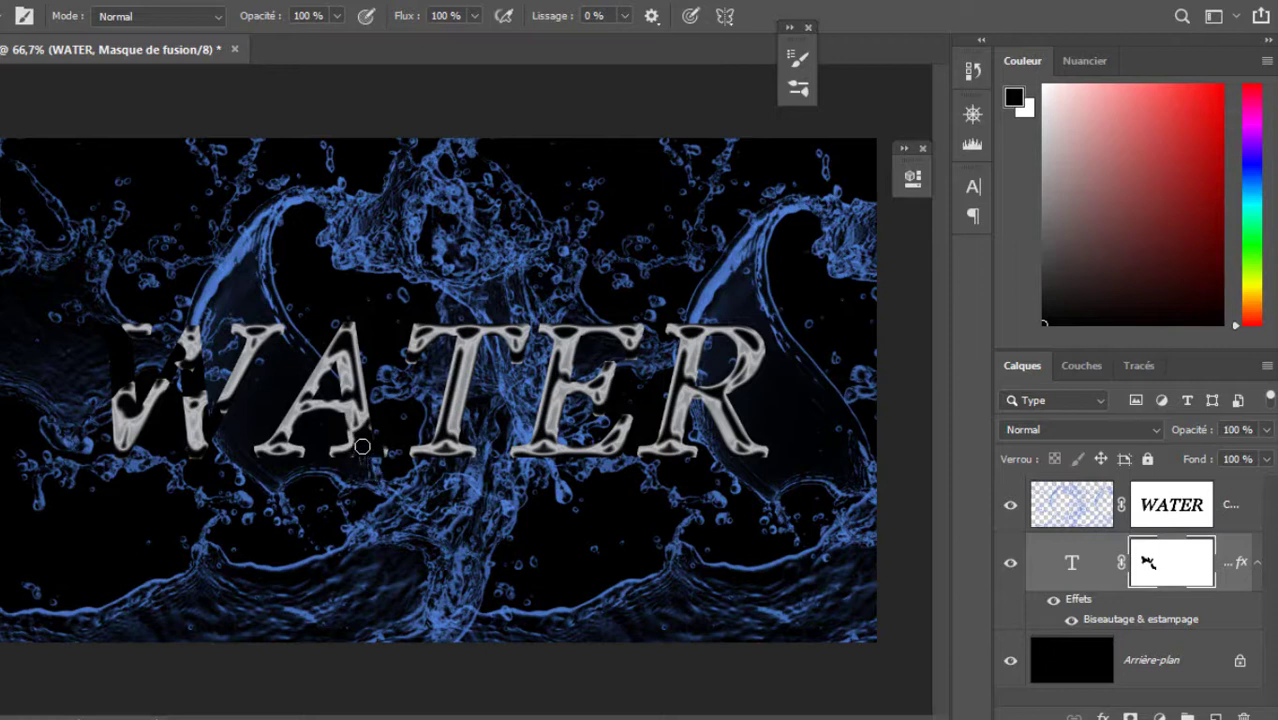
pyautogui.moveTo(354, 381)
pyautogui.mouseDown()
pyautogui.moveTo(305, 349)
pyautogui.moveTo(346, 371)
pyautogui.mouseUp()
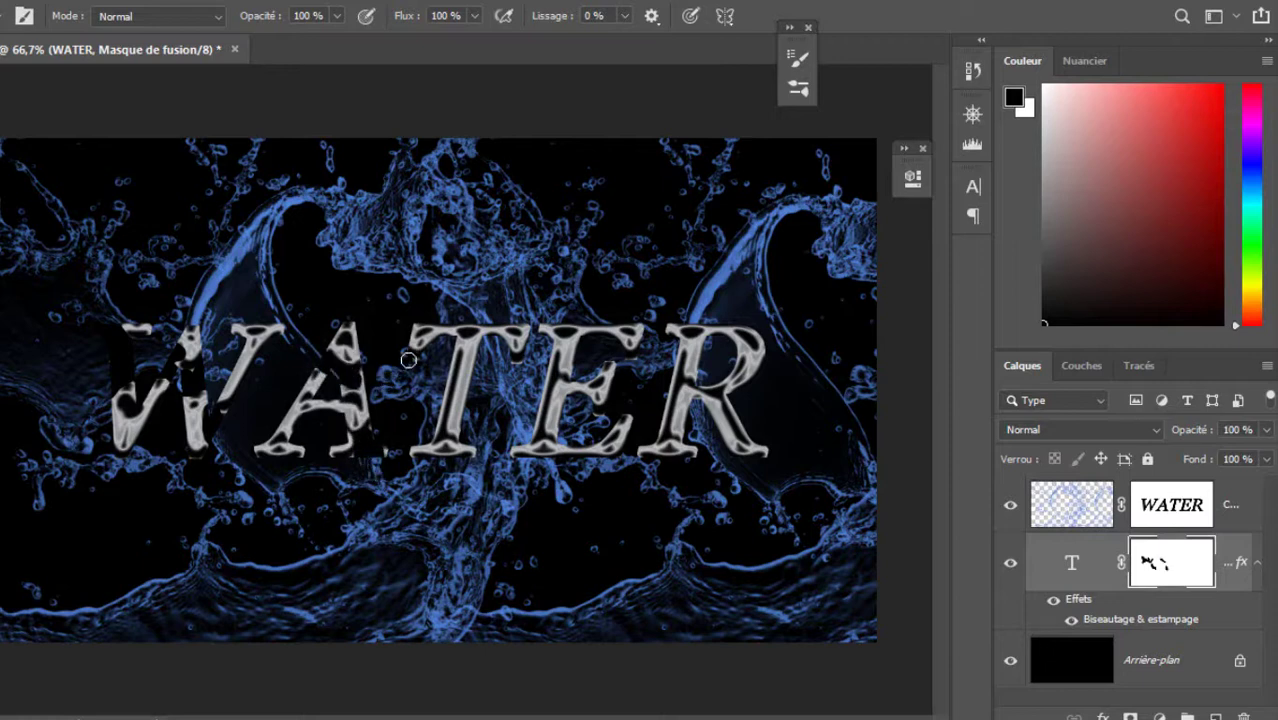
pyautogui.moveTo(445, 352)
pyautogui.mouseDown()
pyautogui.moveTo(478, 367)
pyautogui.moveTo(448, 380)
pyautogui.moveTo(465, 359)
pyautogui.moveTo(418, 389)
pyautogui.moveTo(419, 407)
pyautogui.moveTo(455, 401)
pyautogui.moveTo(442, 360)
pyautogui.moveTo(463, 380)
pyautogui.moveTo(466, 399)
pyautogui.moveTo(431, 426)
pyautogui.moveTo(466, 423)
pyautogui.moveTo(431, 431)
pyautogui.moveTo(455, 464)
pyautogui.mouseUp()
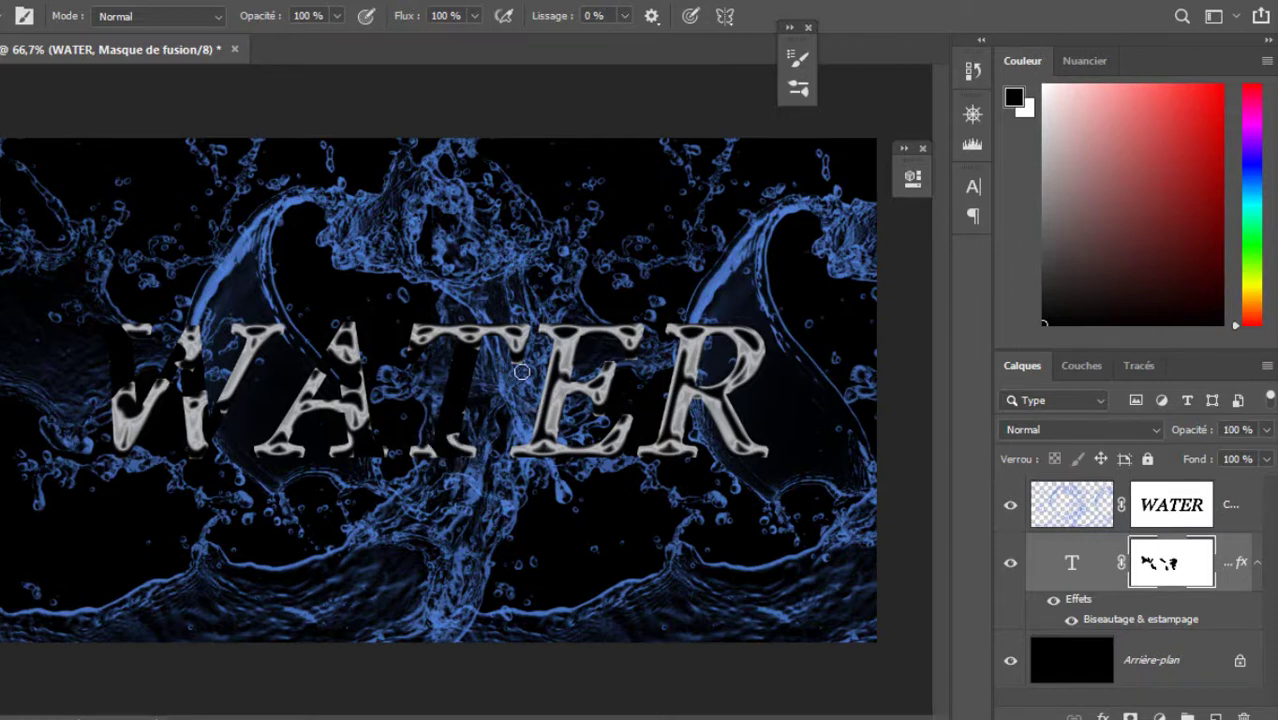
pyautogui.moveTo(550, 358)
pyautogui.mouseDown()
pyautogui.moveTo(556, 348)
pyautogui.moveTo(535, 430)
pyautogui.moveTo(562, 430)
pyautogui.moveTo(542, 423)
pyautogui.mouseUp()
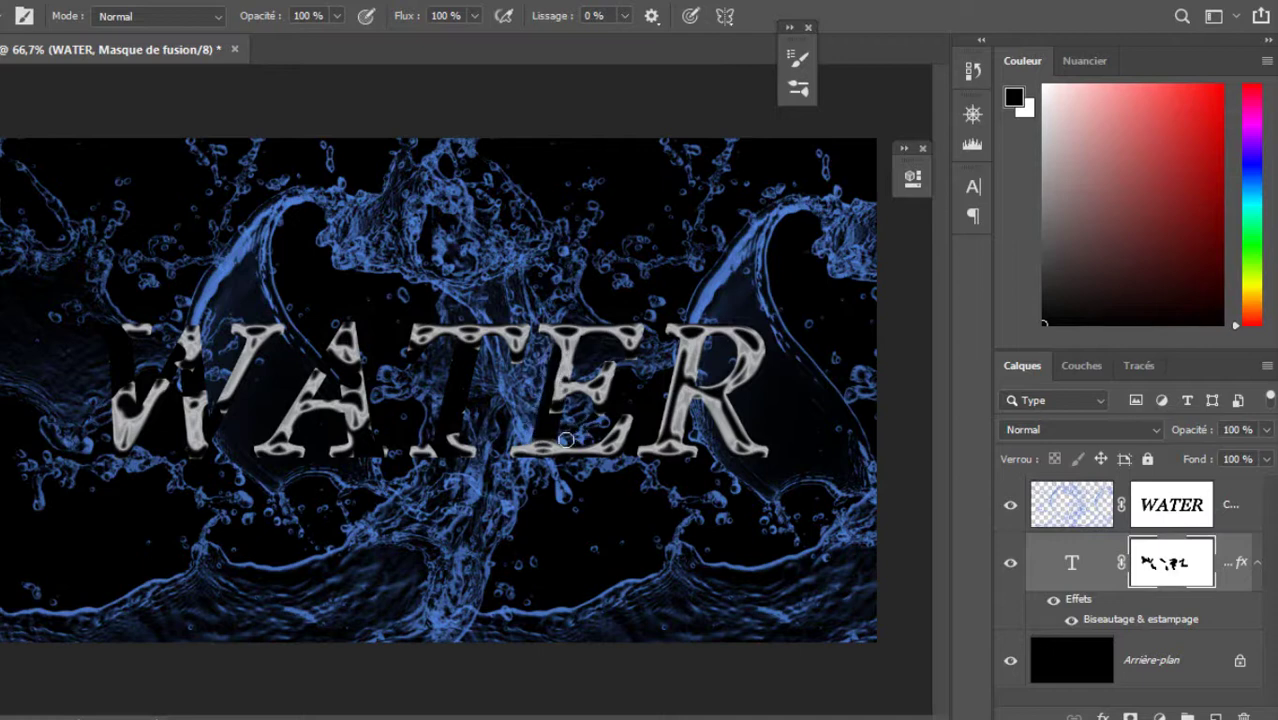
pyautogui.moveTo(556, 444)
pyautogui.mouseDown()
pyautogui.moveTo(537, 470)
pyautogui.moveTo(565, 434)
pyautogui.mouseUp()
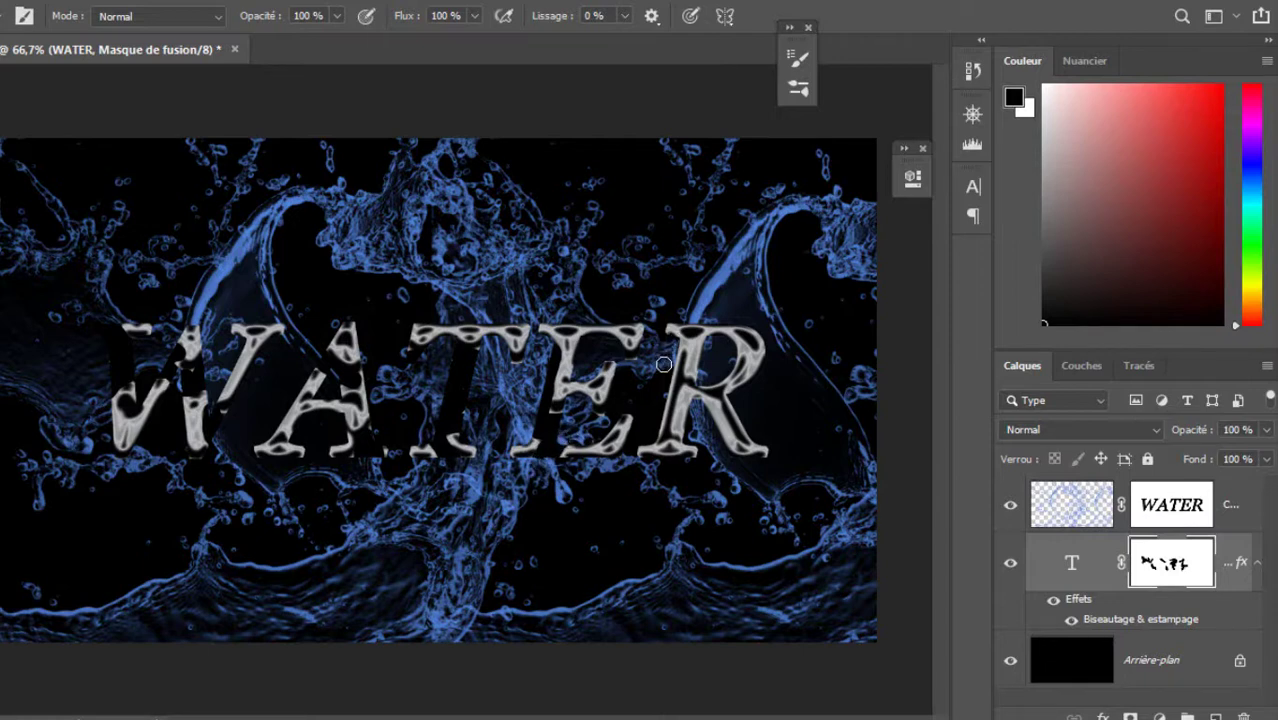
pyautogui.moveTo(664, 365)
pyautogui.mouseDown()
pyautogui.moveTo(697, 308)
pyautogui.moveTo(687, 345)
pyautogui.moveTo(710, 315)
pyautogui.moveTo(675, 367)
pyautogui.moveTo(679, 406)
pyautogui.moveTo(666, 397)
pyautogui.moveTo(703, 437)
pyautogui.mouseUp()
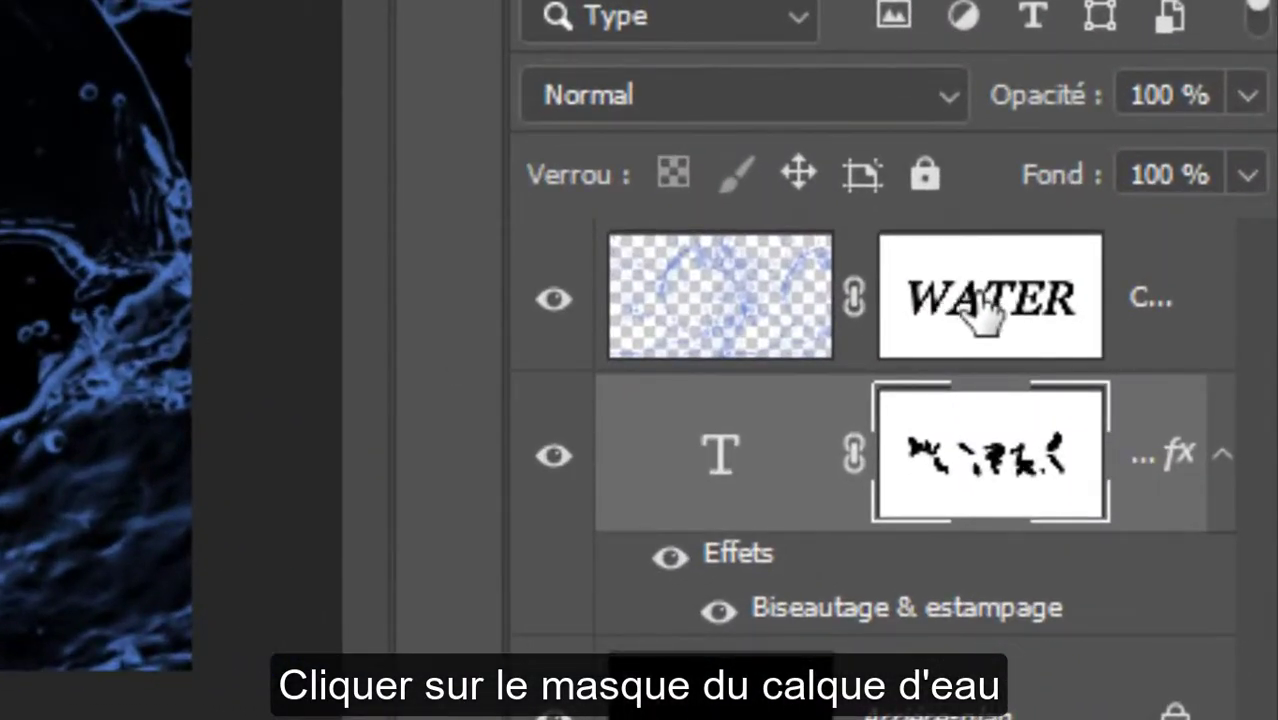
# Paint with white on the Calque 1 mask to reveal the water splashes over the hidden parts of the W, T and E.
pyautogui.click(985, 318)
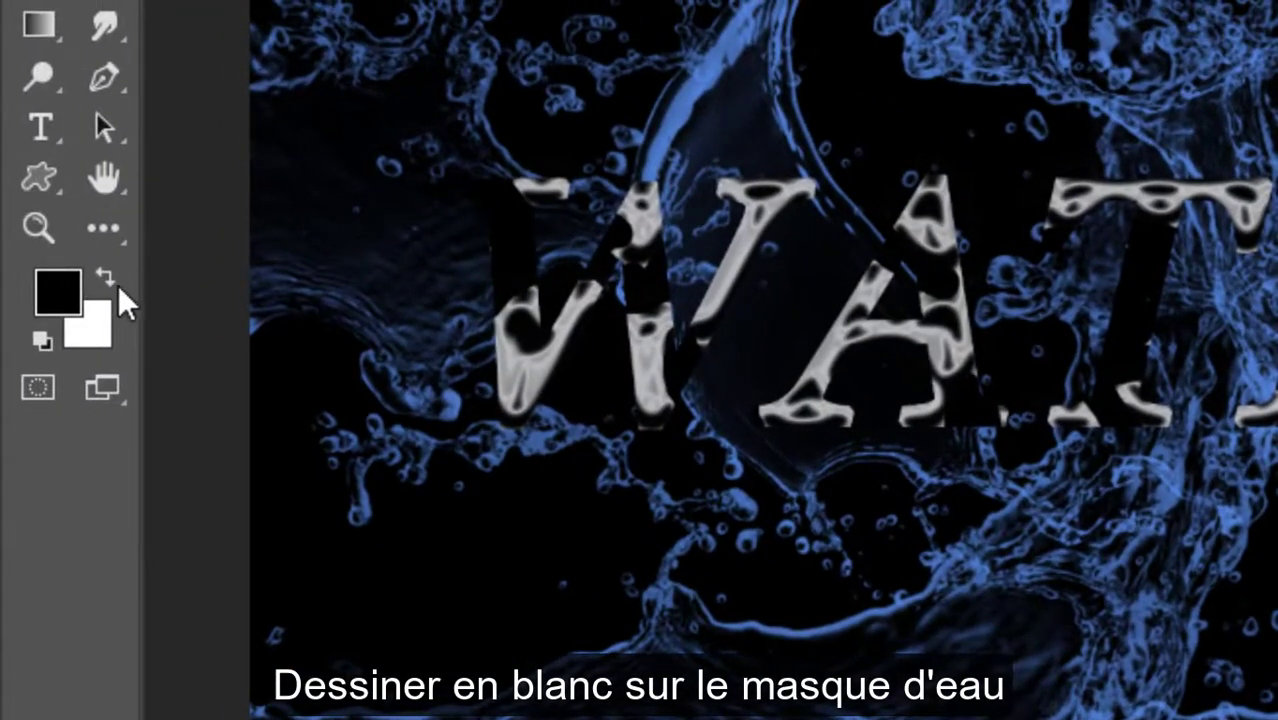
pyautogui.click(112, 284)
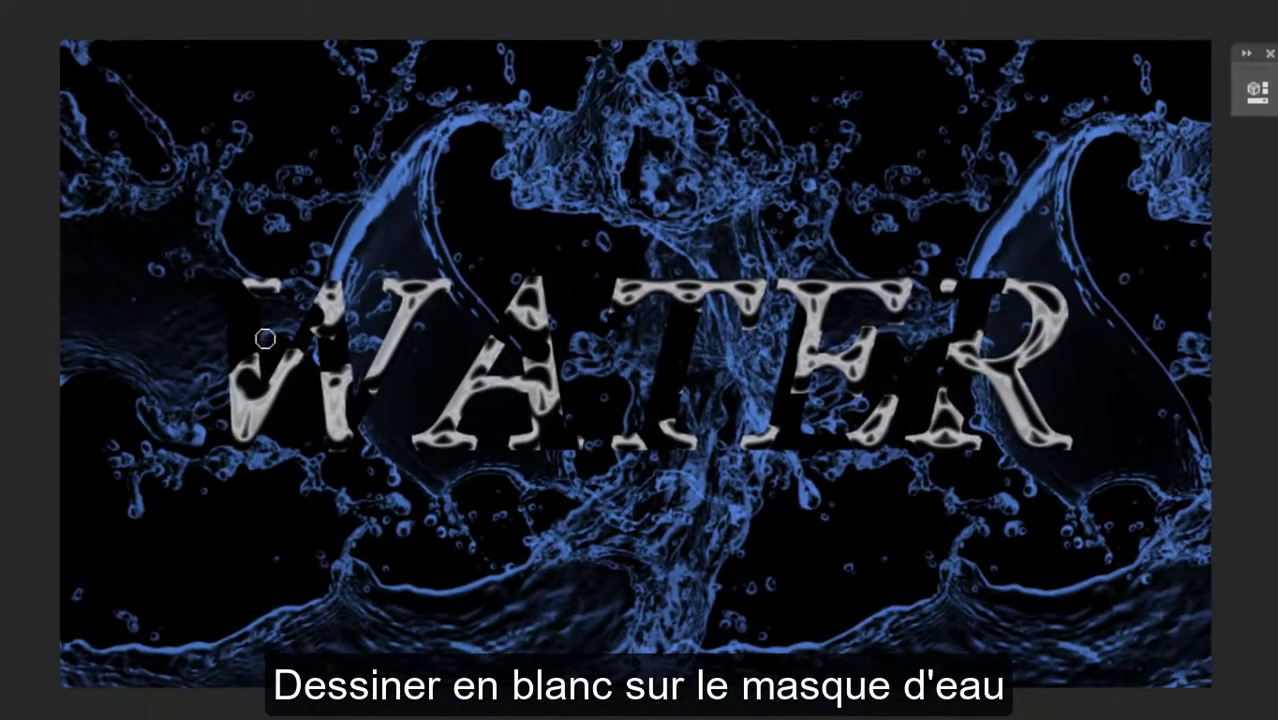
pyautogui.moveTo(288, 333)
pyautogui.mouseDown()
pyautogui.moveTo(347, 357)
pyautogui.moveTo(332, 349)
pyautogui.moveTo(342, 340)
pyautogui.moveTo(310, 313)
pyautogui.moveTo(380, 433)
pyautogui.mouseUp()
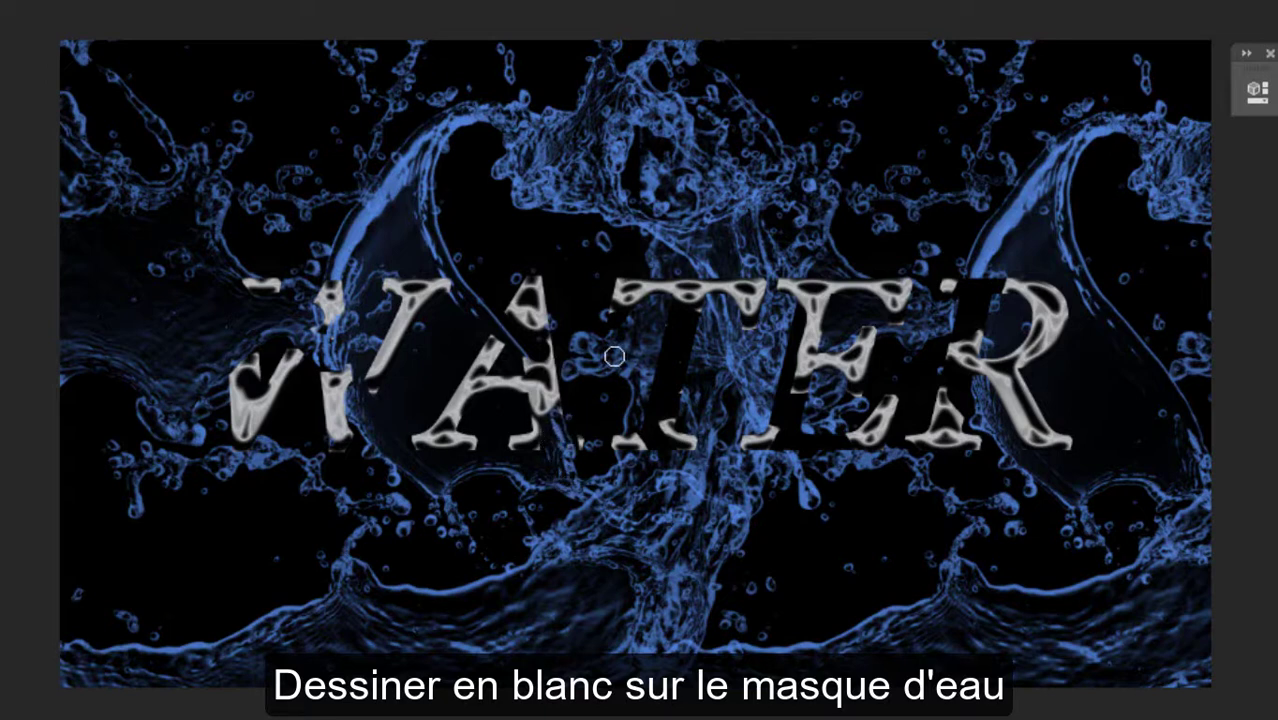
pyautogui.moveTo(614, 356)
pyautogui.mouseDown()
pyautogui.moveTo(698, 323)
pyautogui.moveTo(675, 321)
pyautogui.moveTo(646, 374)
pyautogui.moveTo(678, 362)
pyautogui.moveTo(651, 408)
pyautogui.moveTo(699, 391)
pyautogui.moveTo(646, 418)
pyautogui.moveTo(670, 465)
pyautogui.mouseUp()
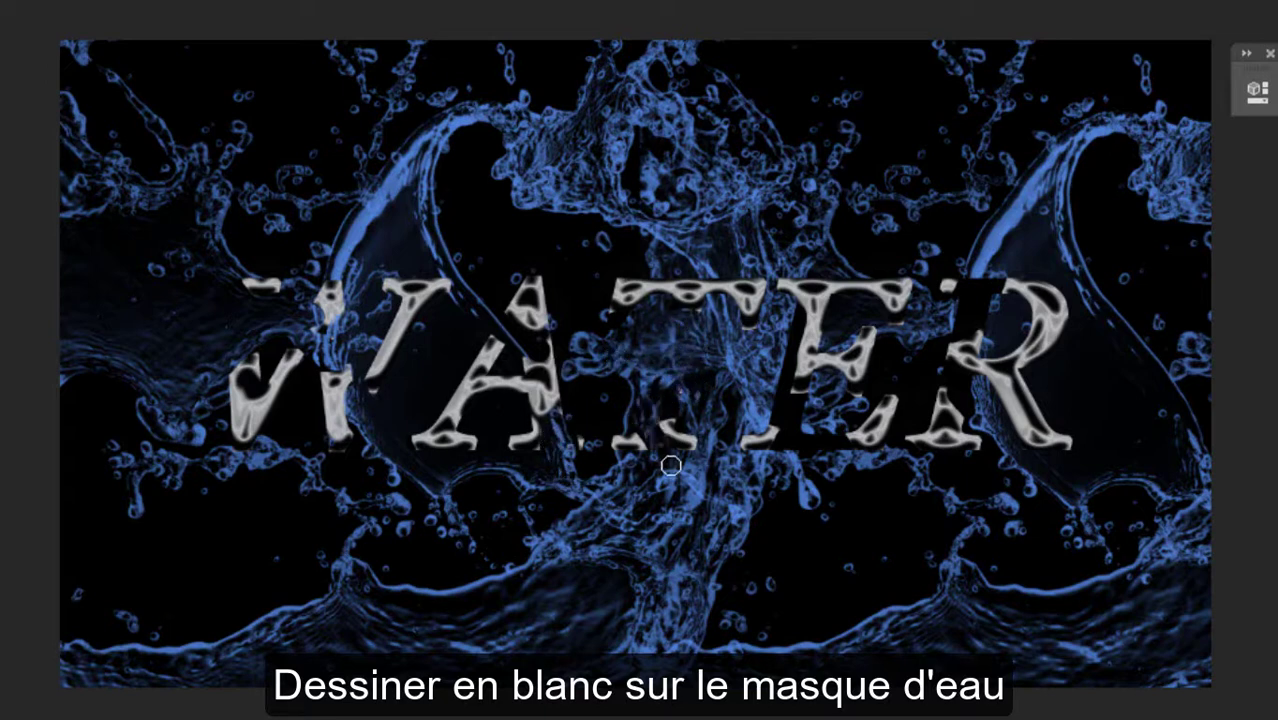
pyautogui.moveTo(796, 304)
pyautogui.mouseDown()
pyautogui.moveTo(781, 409)
pyautogui.moveTo(798, 437)
pyautogui.moveTo(842, 456)
pyautogui.mouseUp()
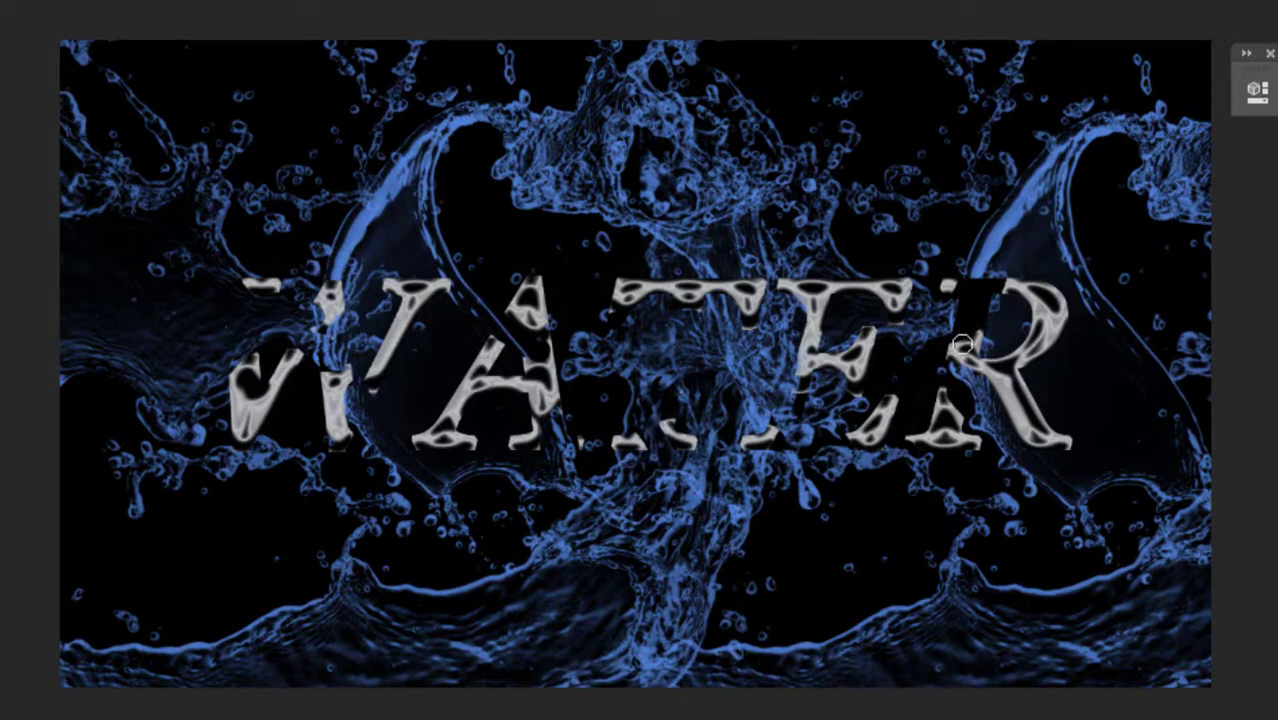